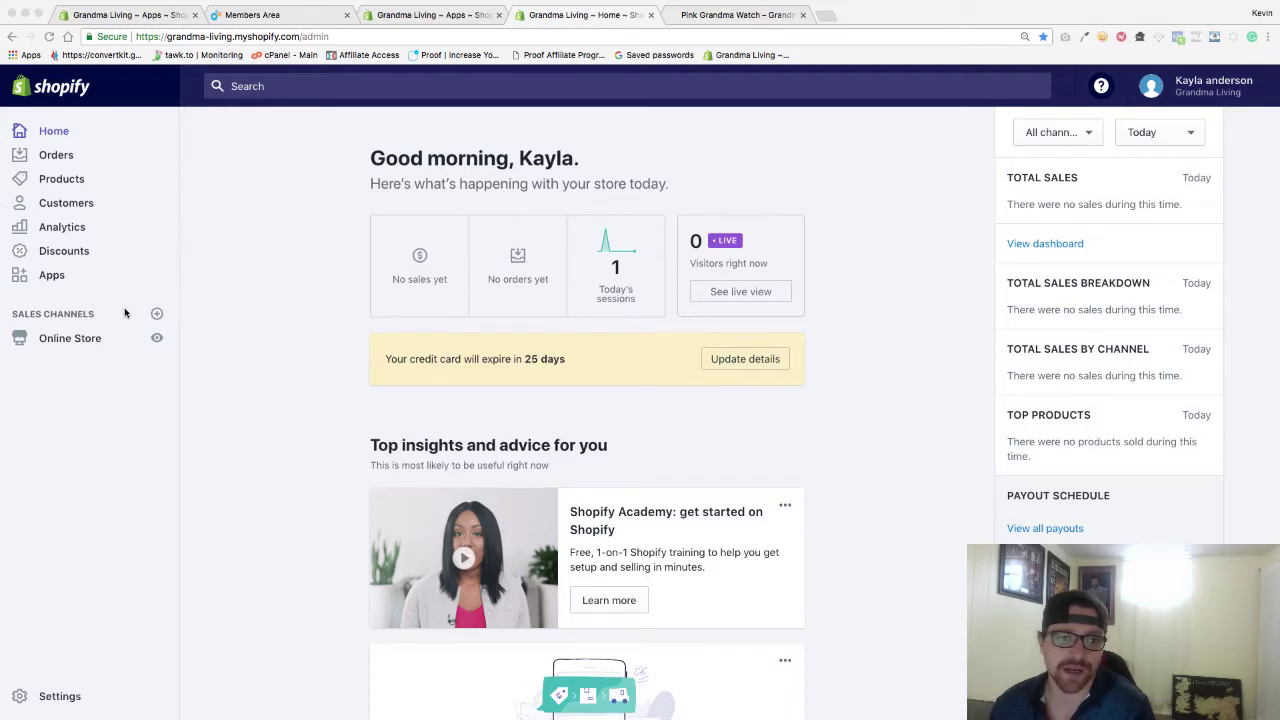
# Go to the Collections page under Products in the admin.
pyautogui.click(70, 180)
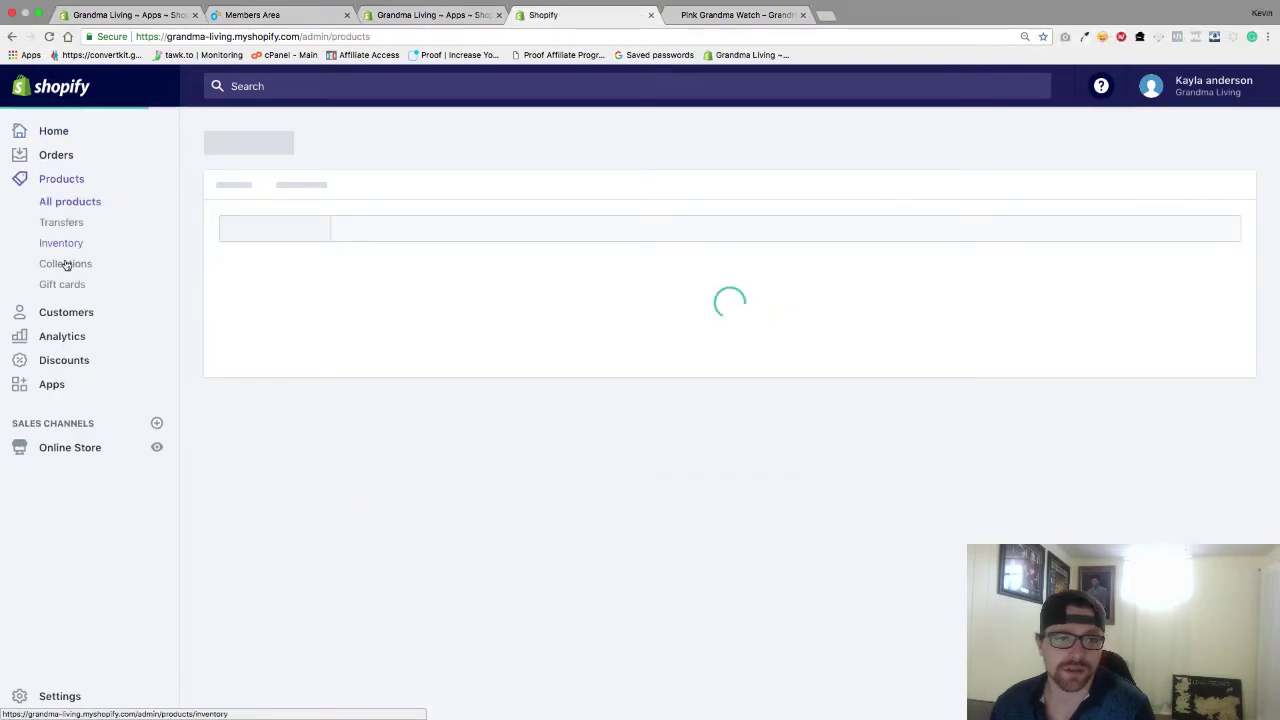
pyautogui.click(66, 265)
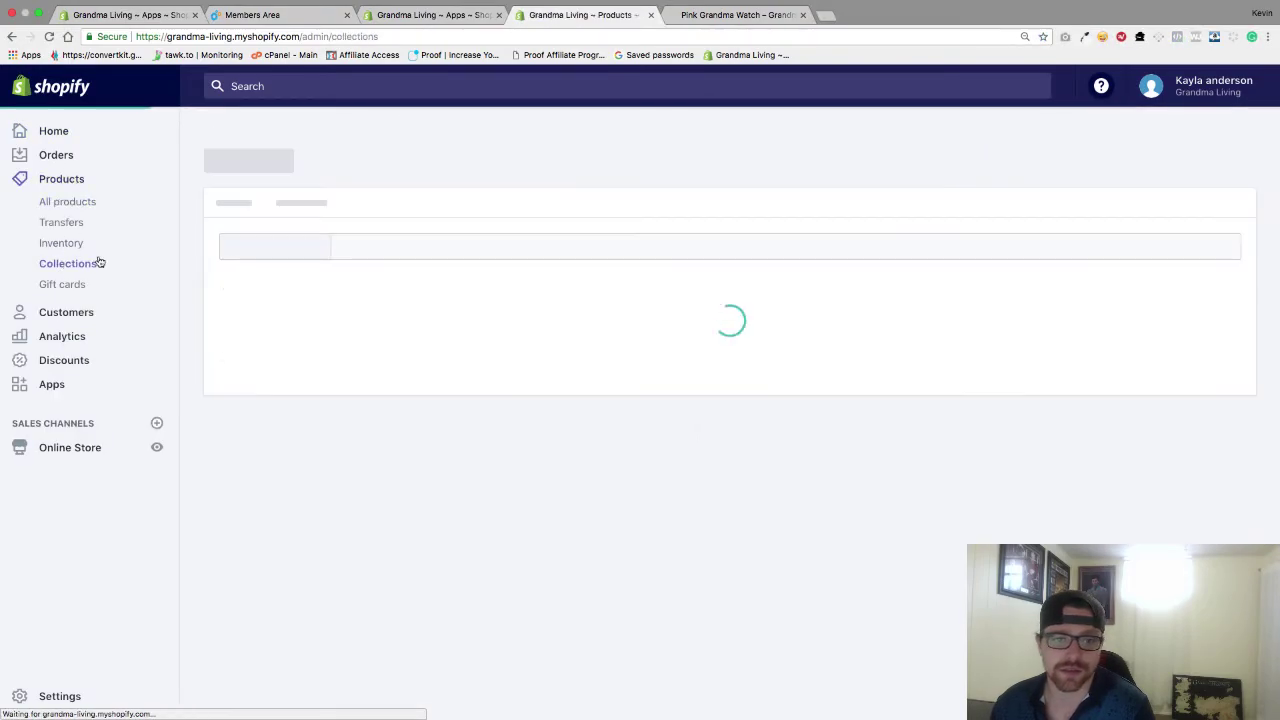
# Start a new collection and title it 'Jewelry'.
pyautogui.click(1206, 166)
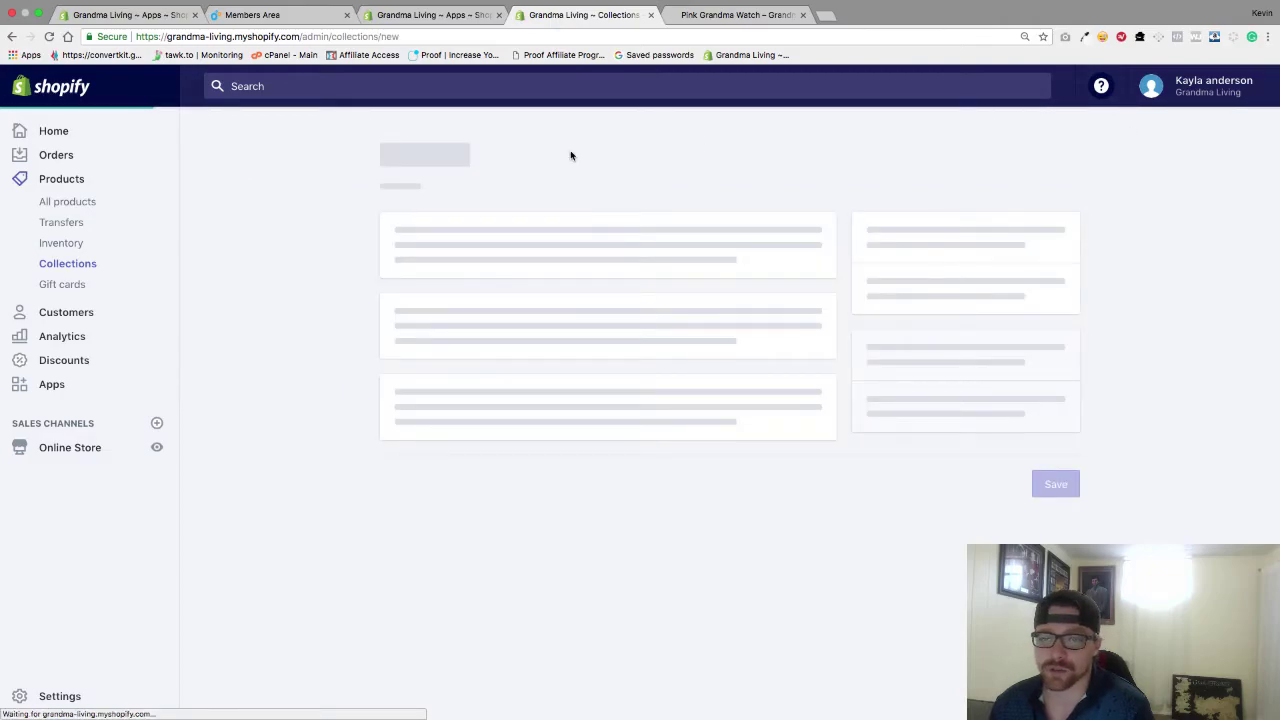
pyautogui.click(530, 239)
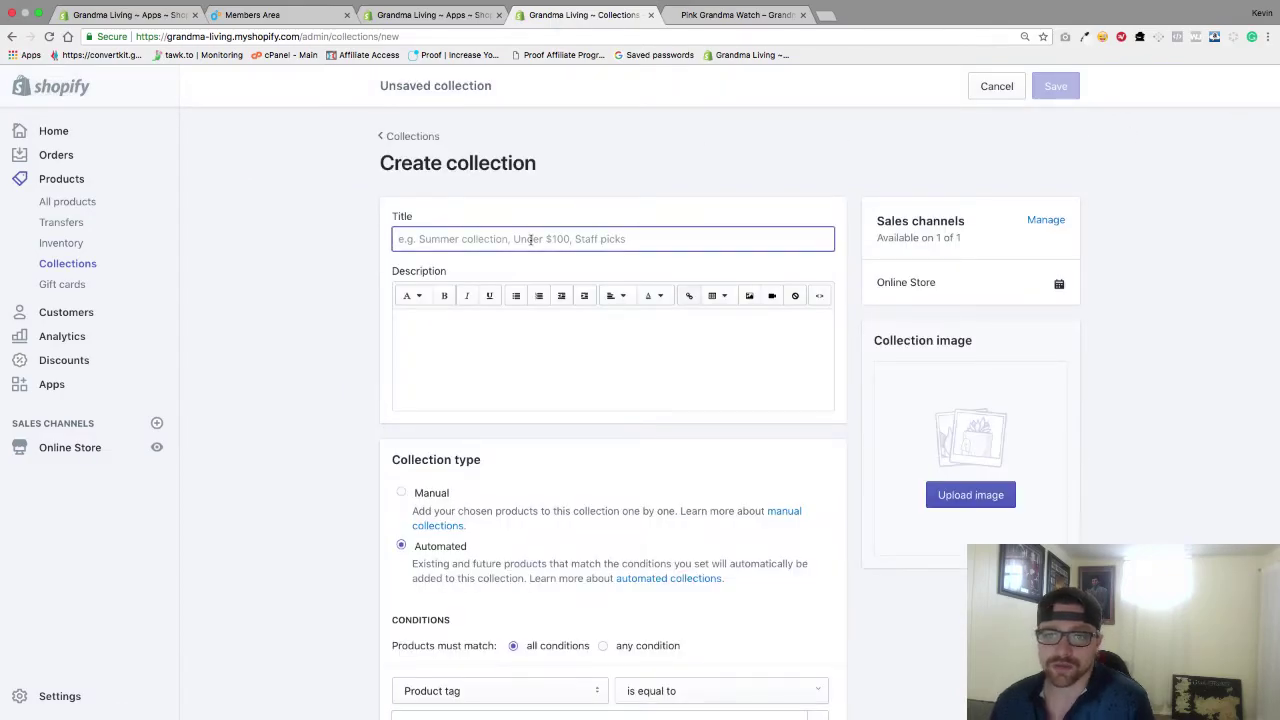
pyautogui.write('Jewelry')
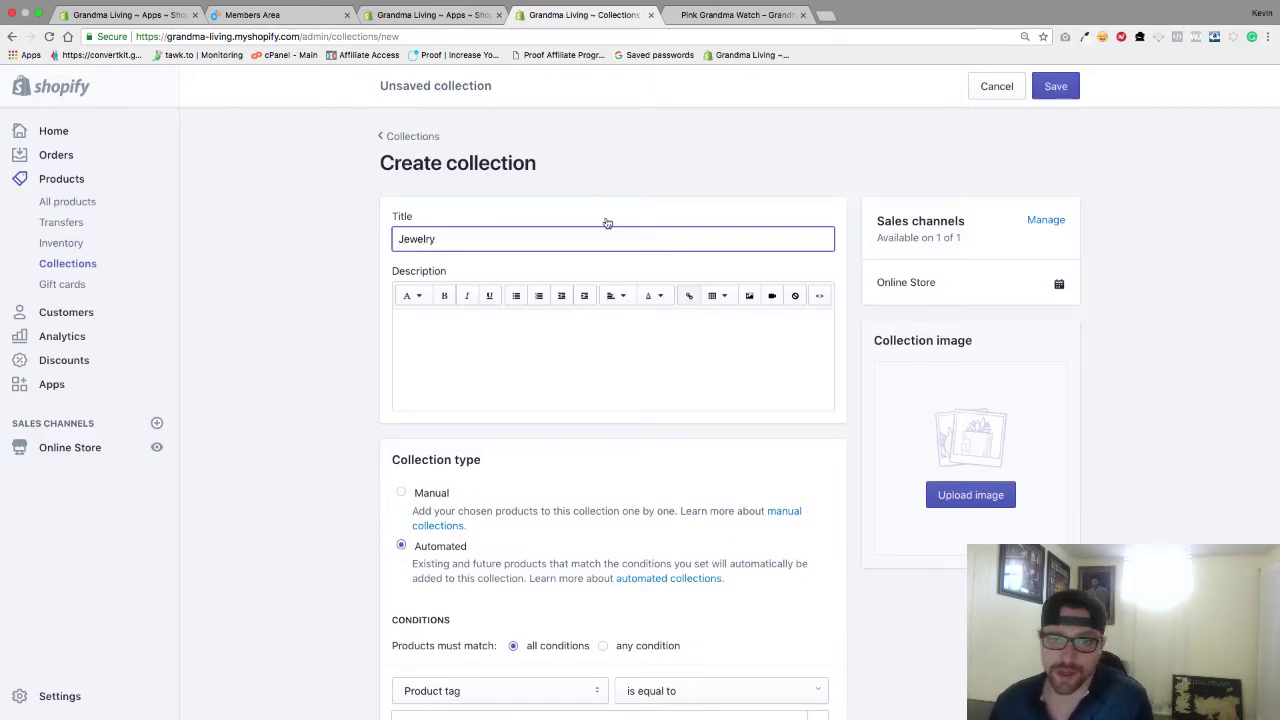
pyautogui.click(634, 166)
pyautogui.scroll(-1, 489, 506)
pyautogui.scroll(-3, 489, 506)
pyautogui.scroll(3, 489, 506)
pyautogui.scroll(1, 489, 506)
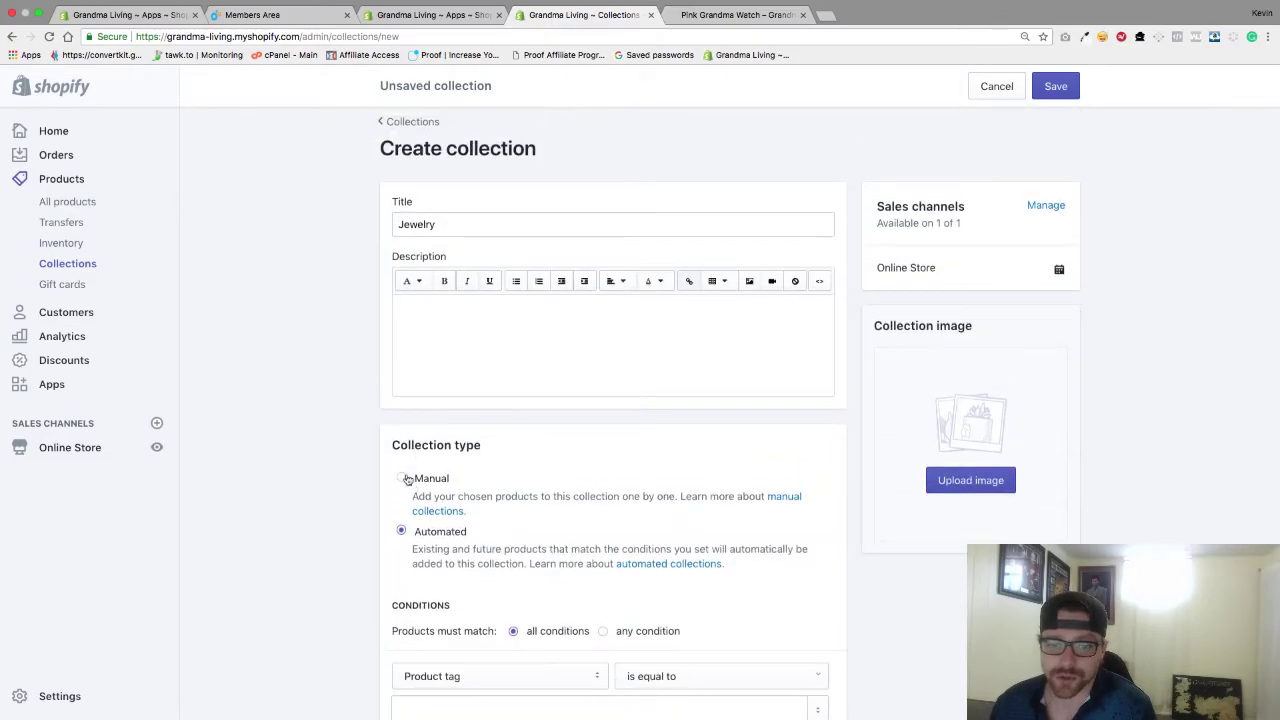
# Make Jewelry a manual collection, save it, and return to the Collections list.
pyautogui.click(402, 479)
pyautogui.scroll(-1, 489, 518)
pyautogui.click(1050, 86)
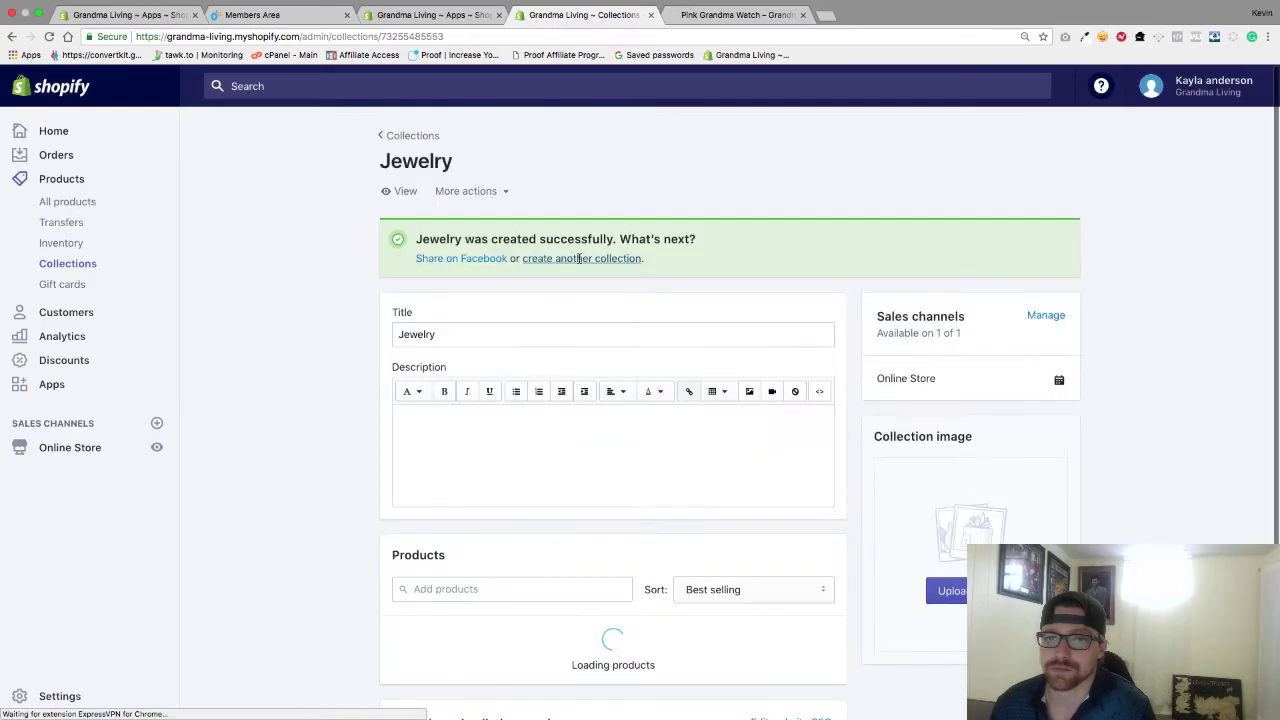
pyautogui.click(407, 137)
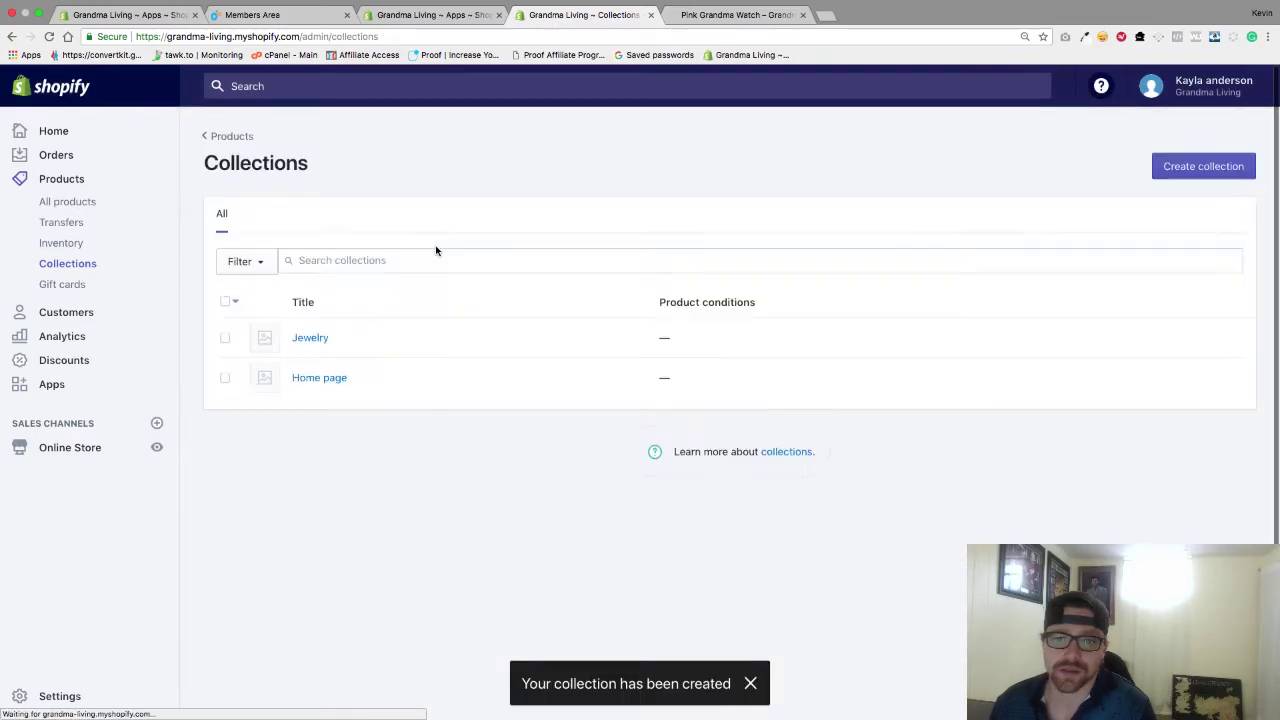
# Open the Main menu under Online Store > Navigation.
pyautogui.click(52, 452)
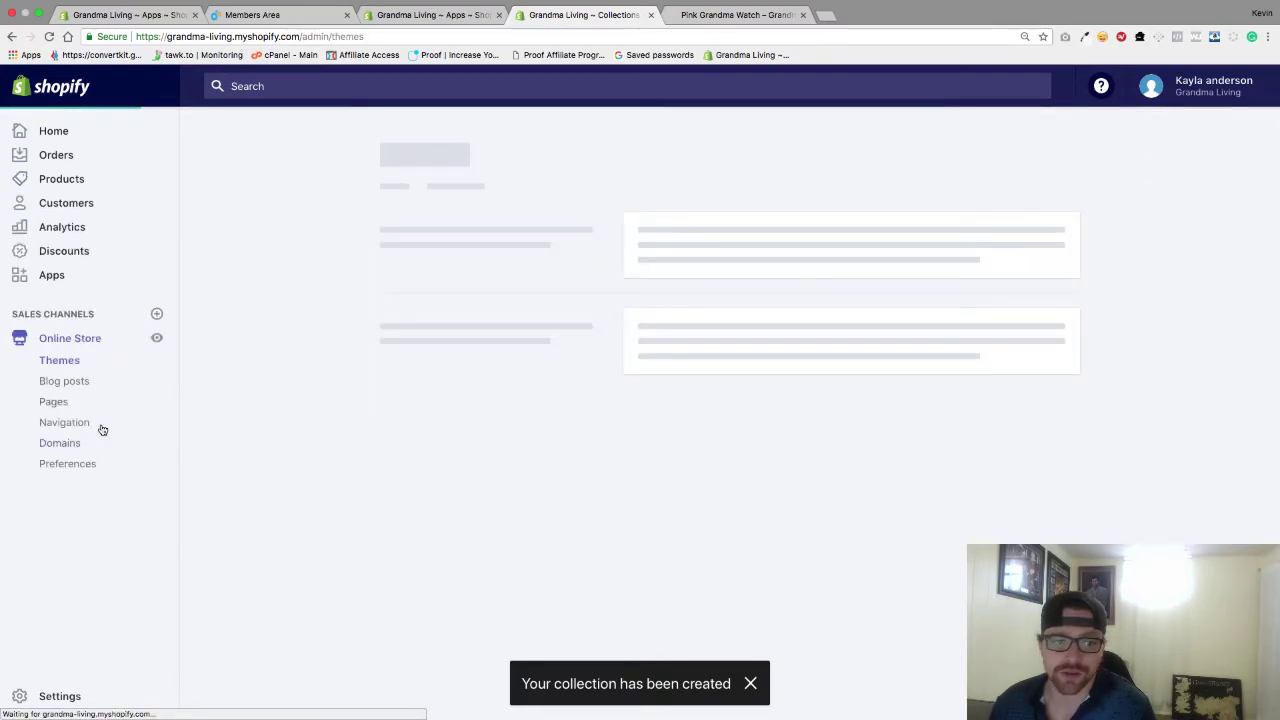
pyautogui.click(66, 423)
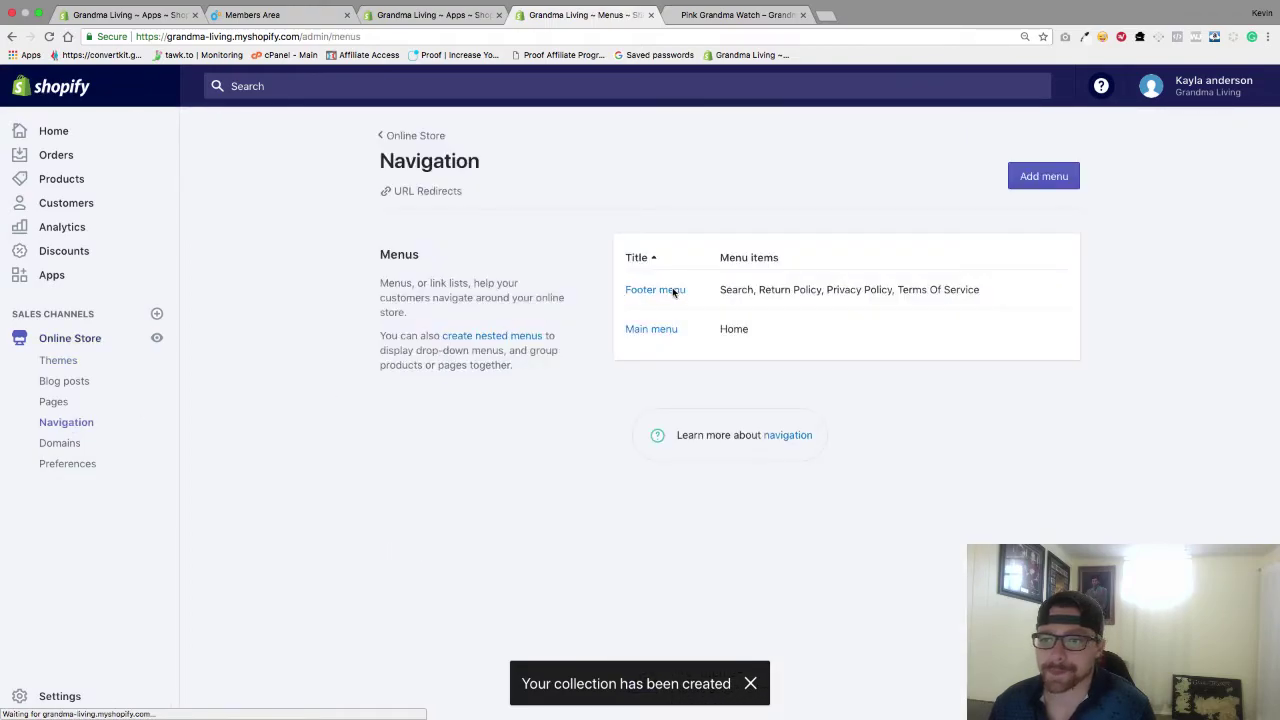
pyautogui.click(651, 330)
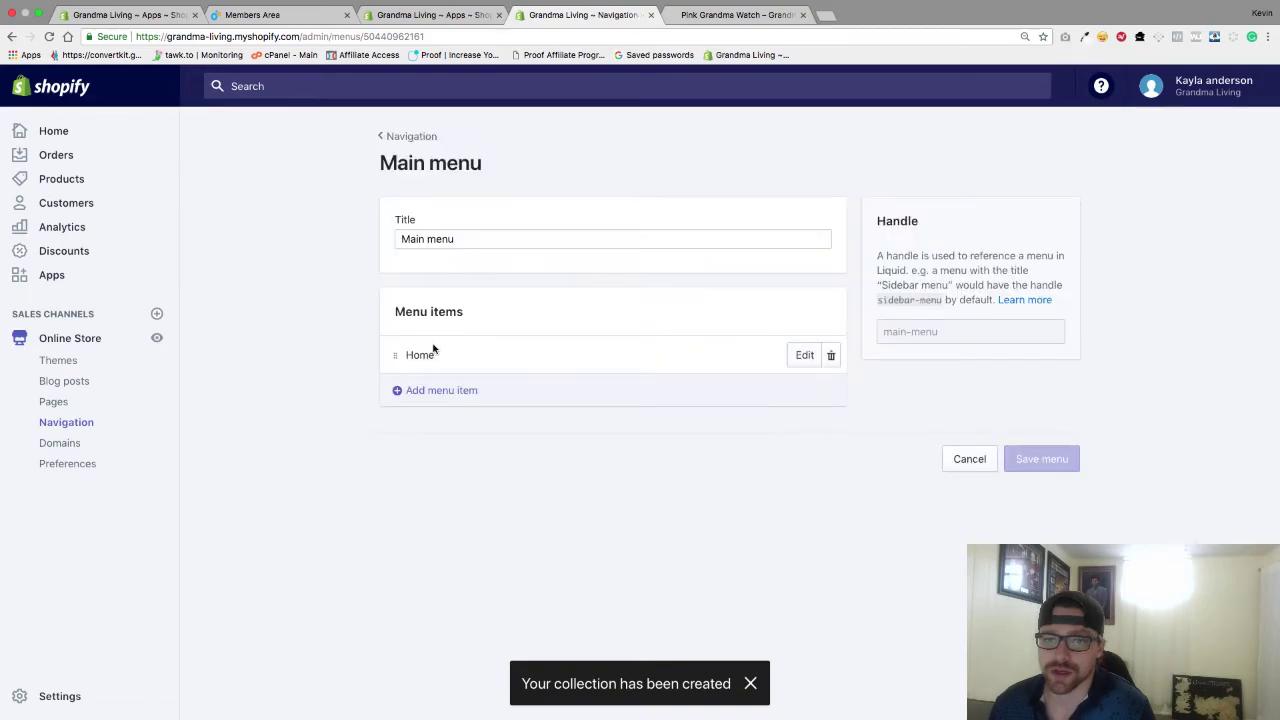
# Add a 'Jewlery' item linked to the Jewelry collection below Home and save the menu.
pyautogui.click(398, 390)
pyautogui.click(514, 394)
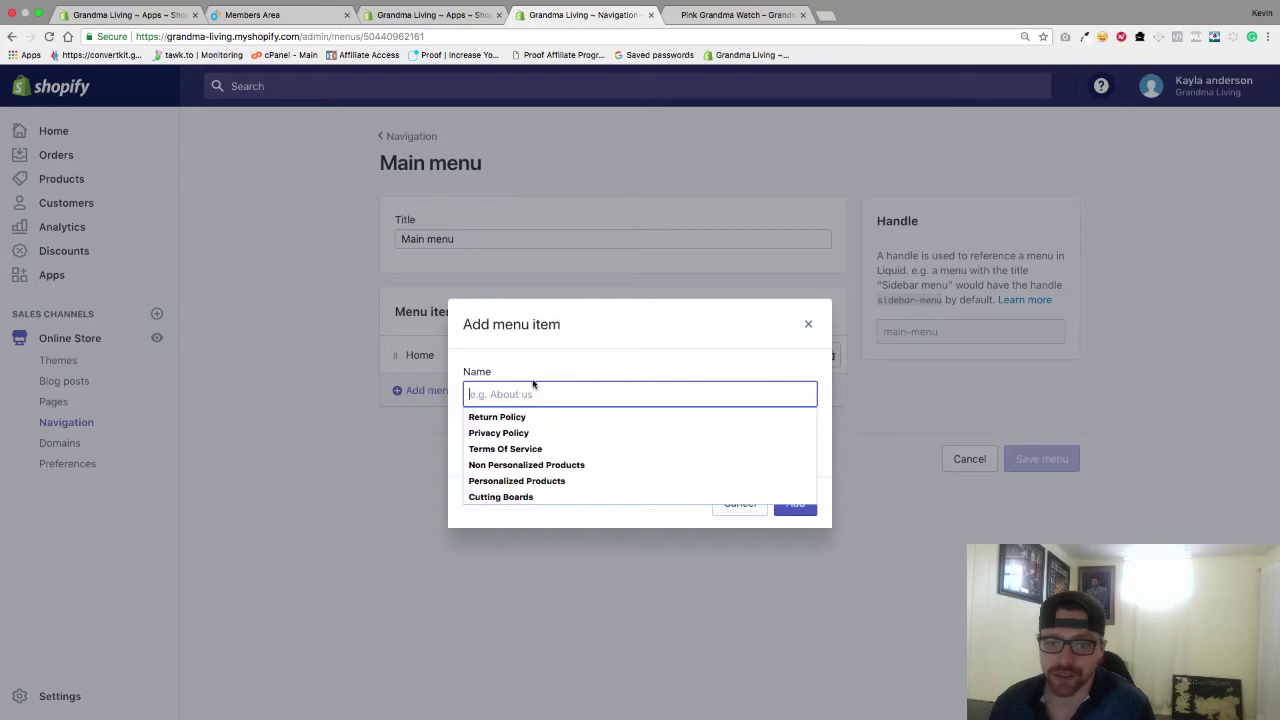
pyautogui.write('Jewlery')
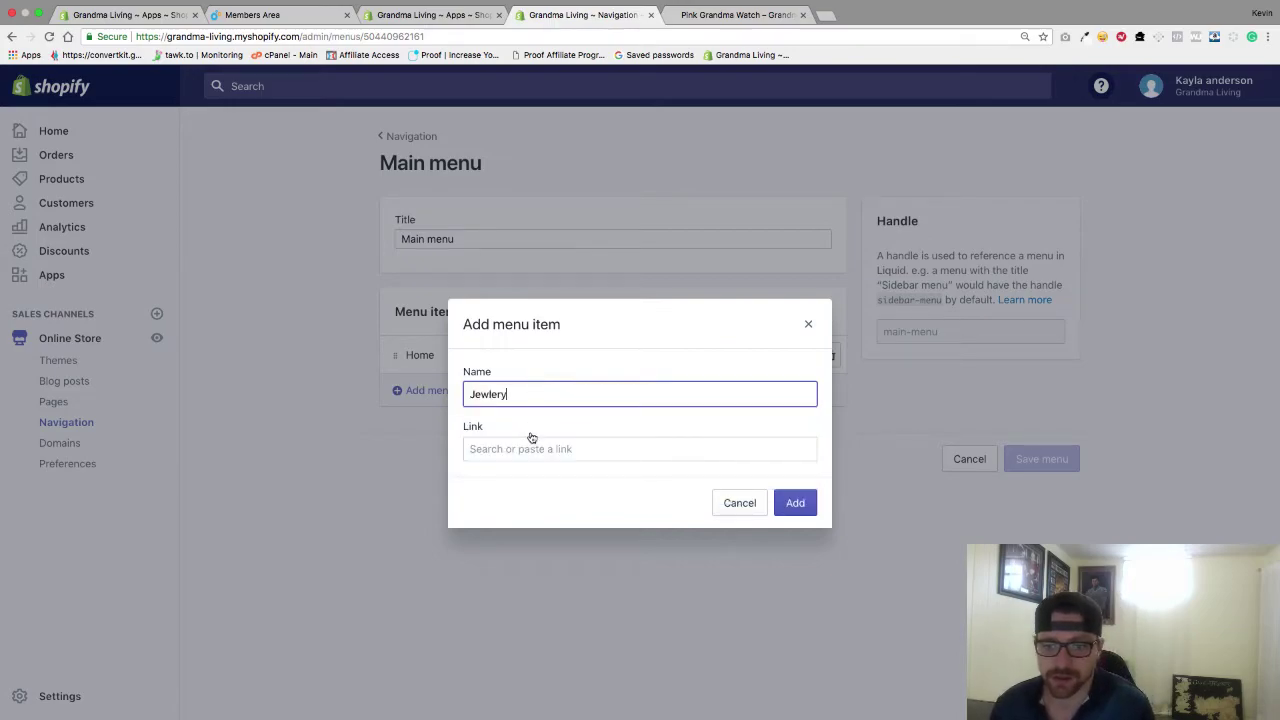
pyautogui.click(529, 448)
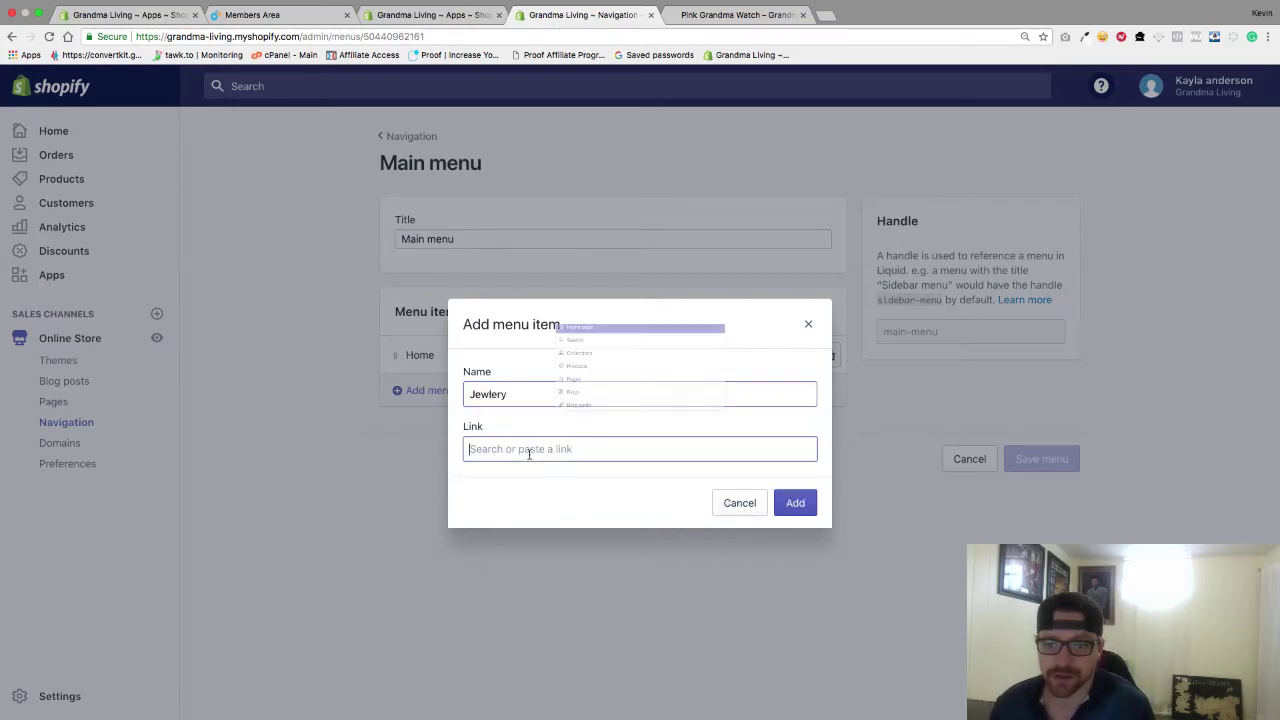
pyautogui.click(517, 296)
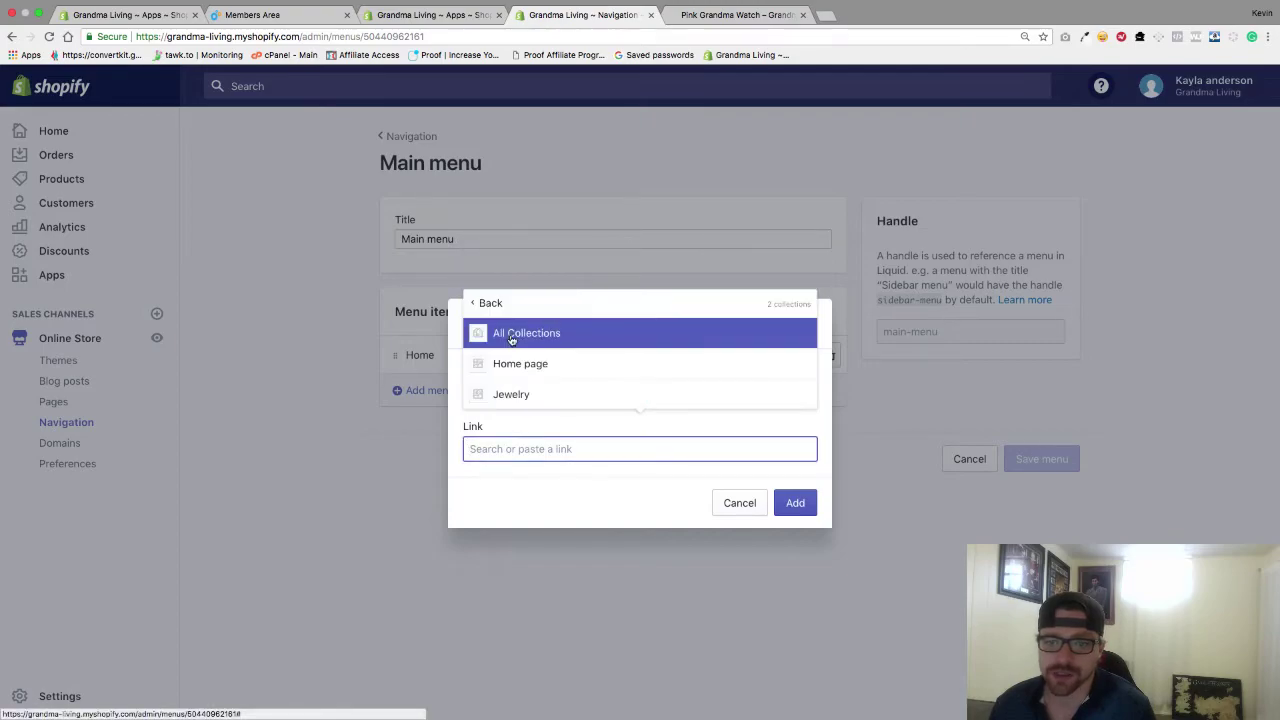
pyautogui.click(505, 393)
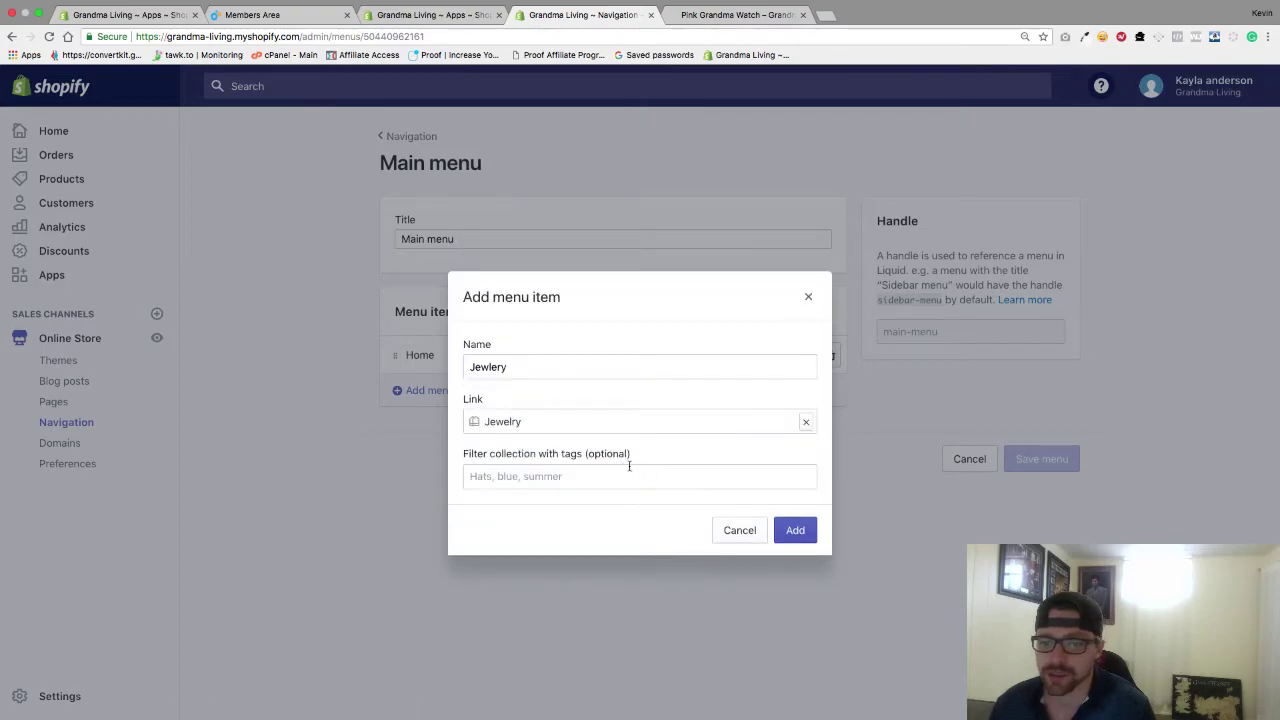
pyautogui.click(796, 531)
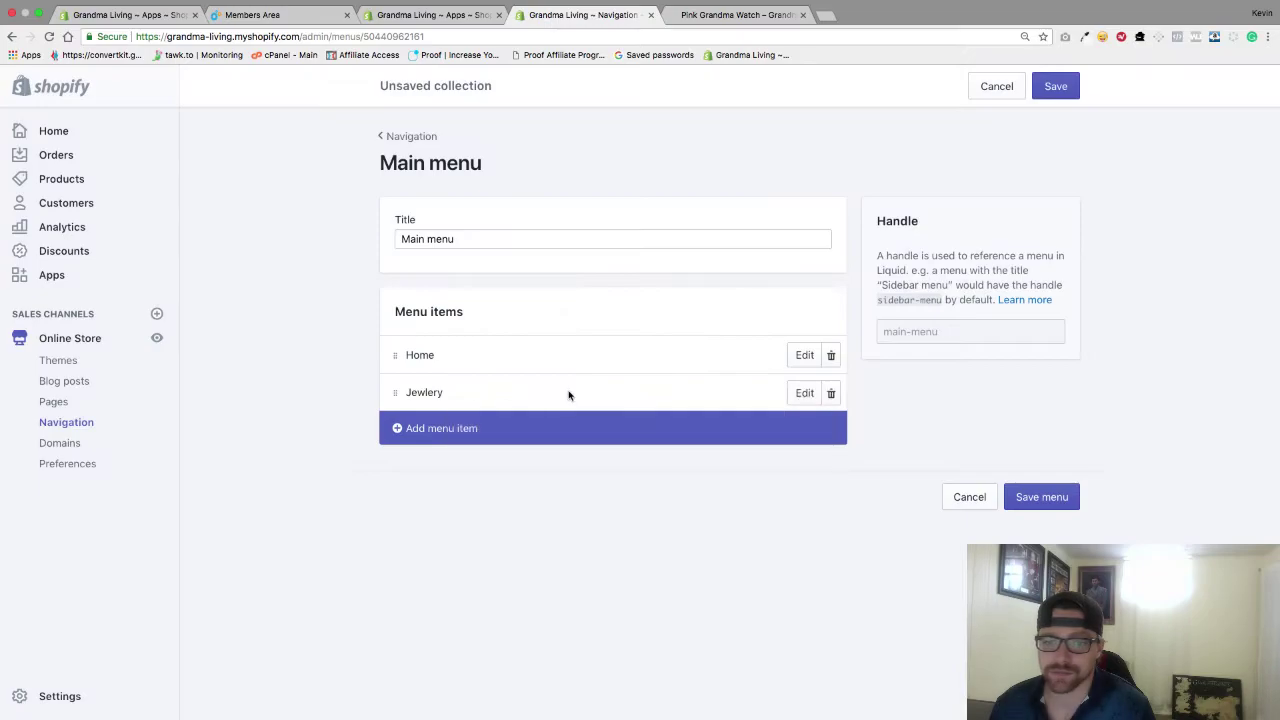
pyautogui.moveTo(397, 395); pyautogui.dragTo(382, 417)
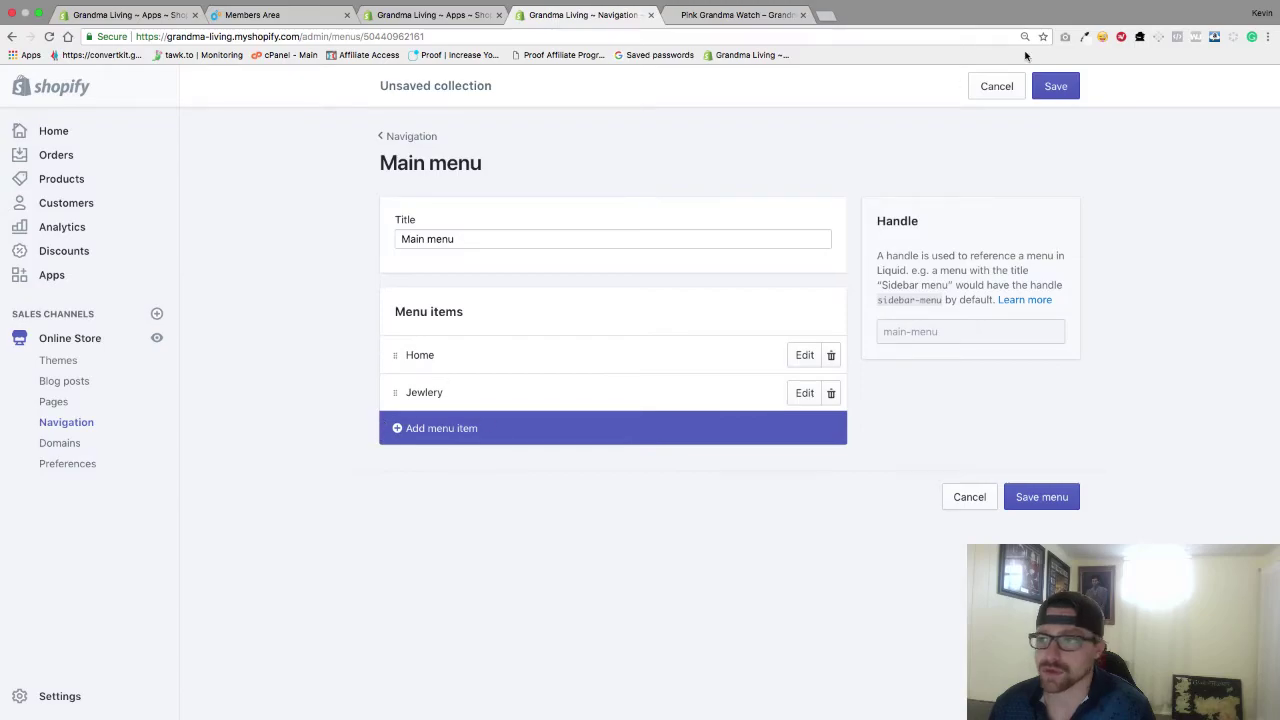
pyautogui.click(1047, 84)
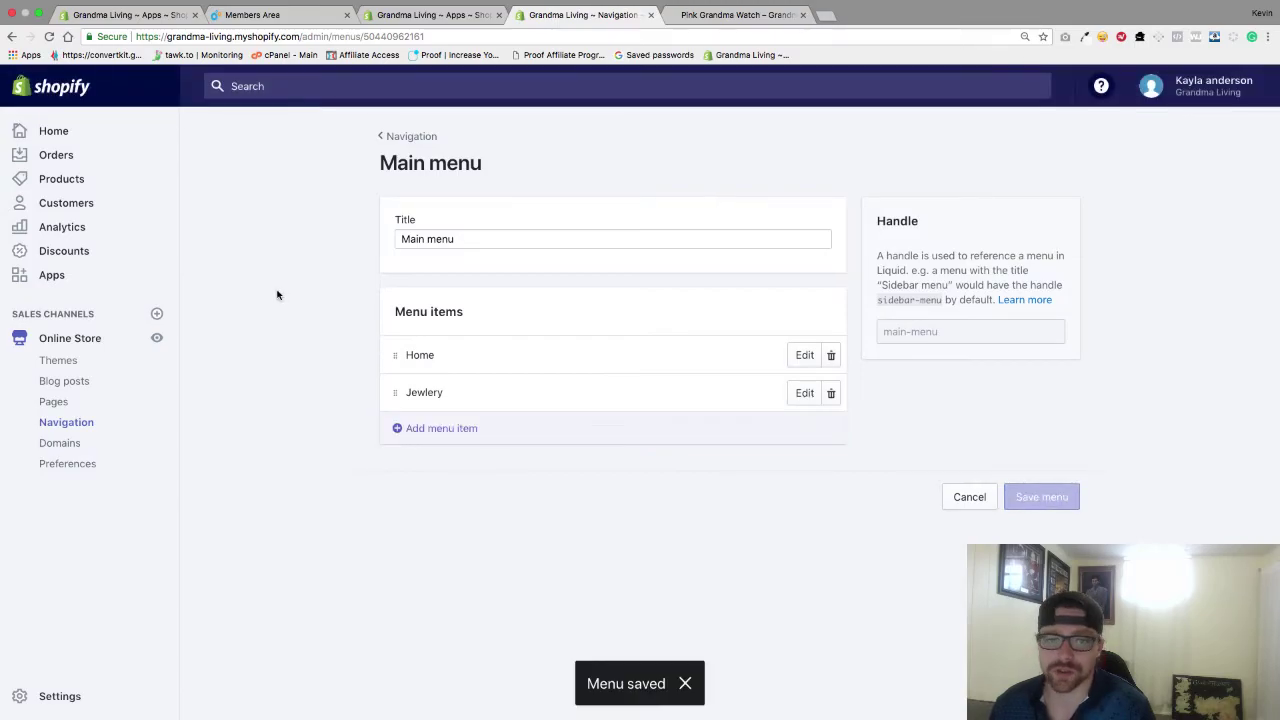
# From Products > Collections, create and save a manual collection named 'Watches'.
pyautogui.click(62, 179)
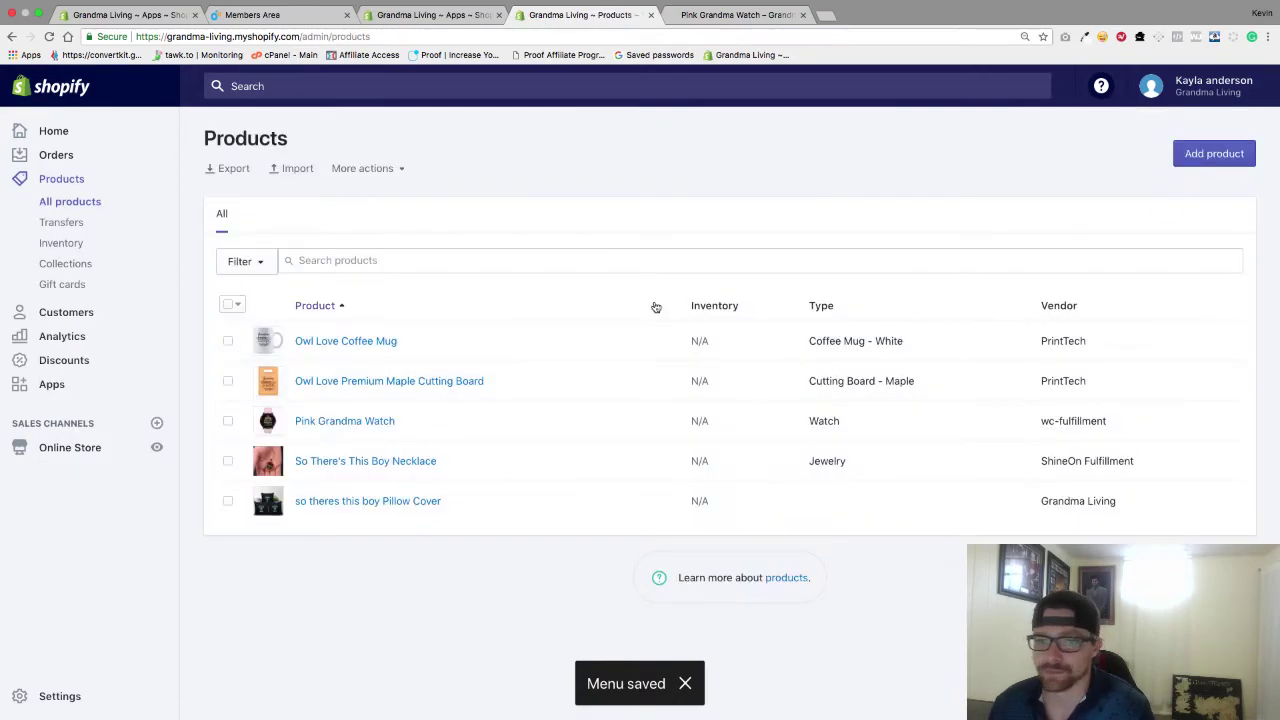
pyautogui.click(68, 264)
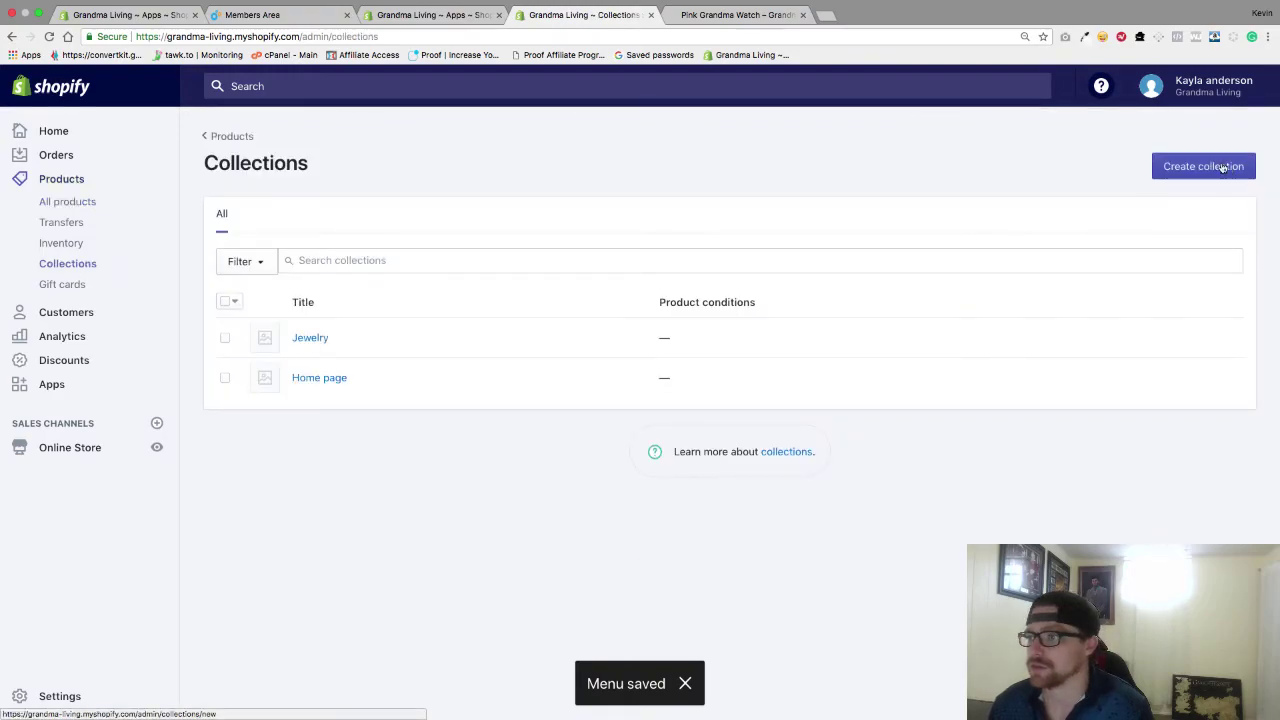
pyautogui.click(1203, 167)
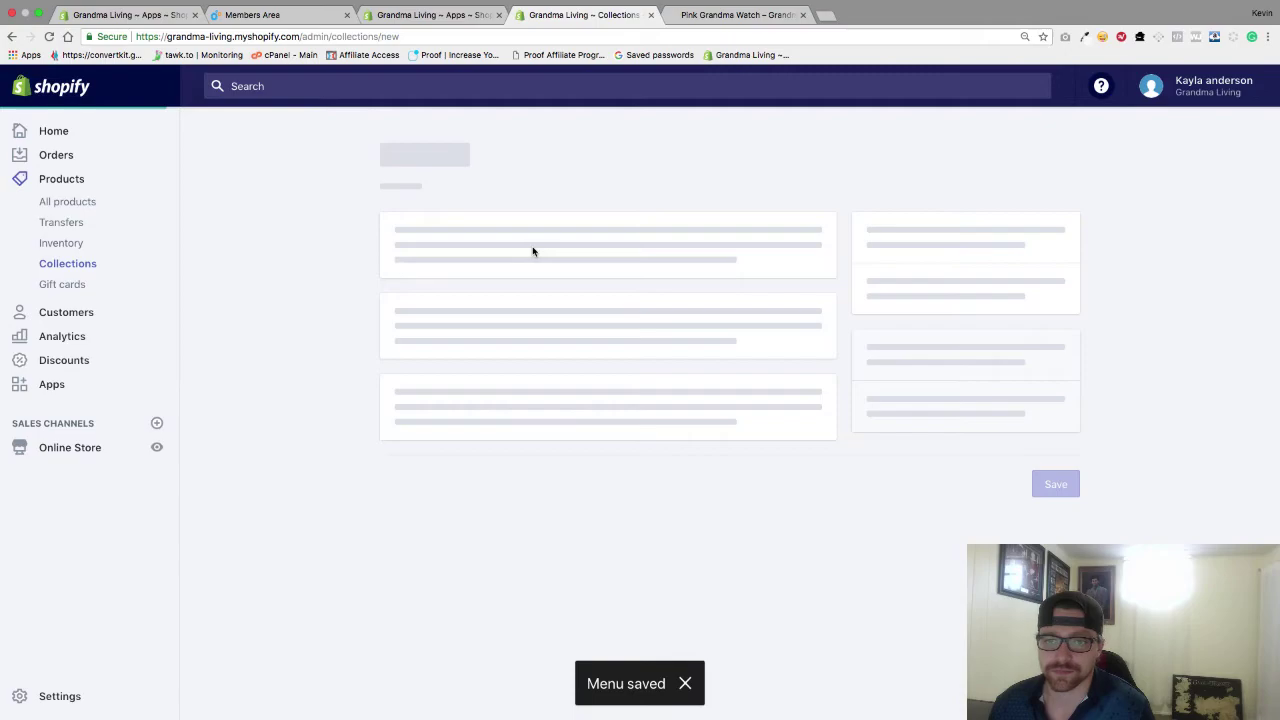
pyautogui.click(522, 240)
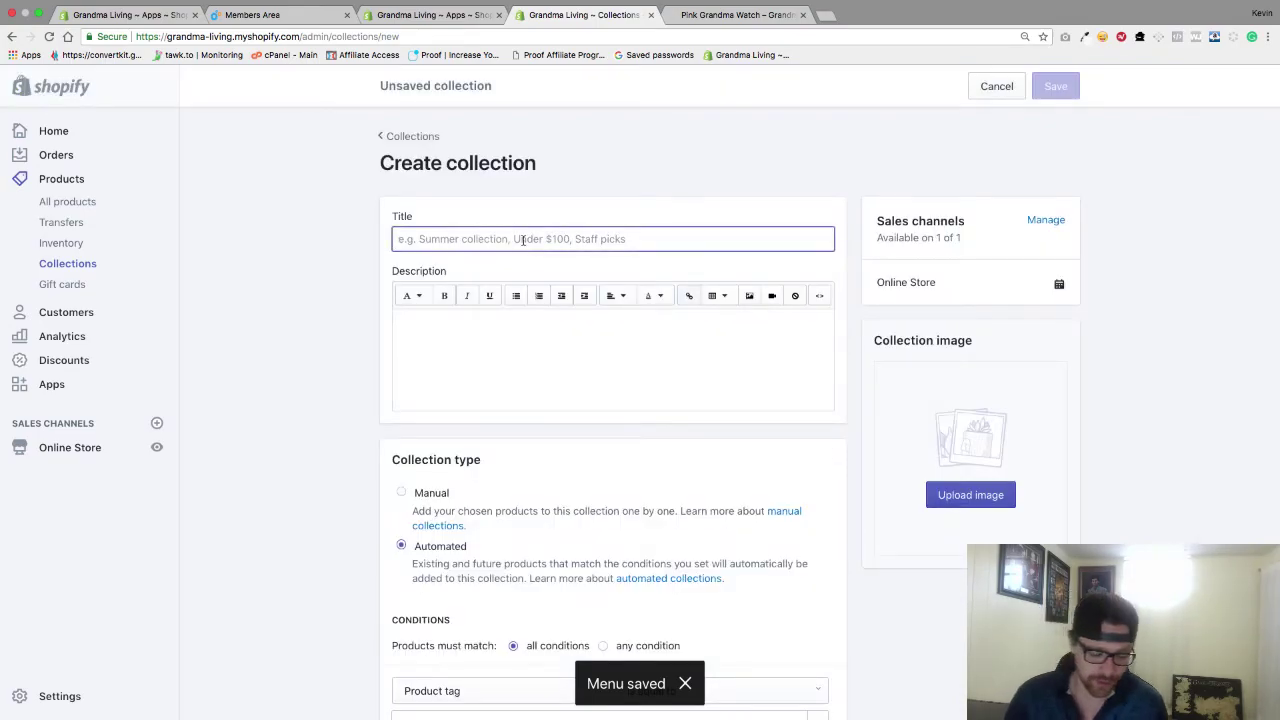
pyautogui.write('Watches')
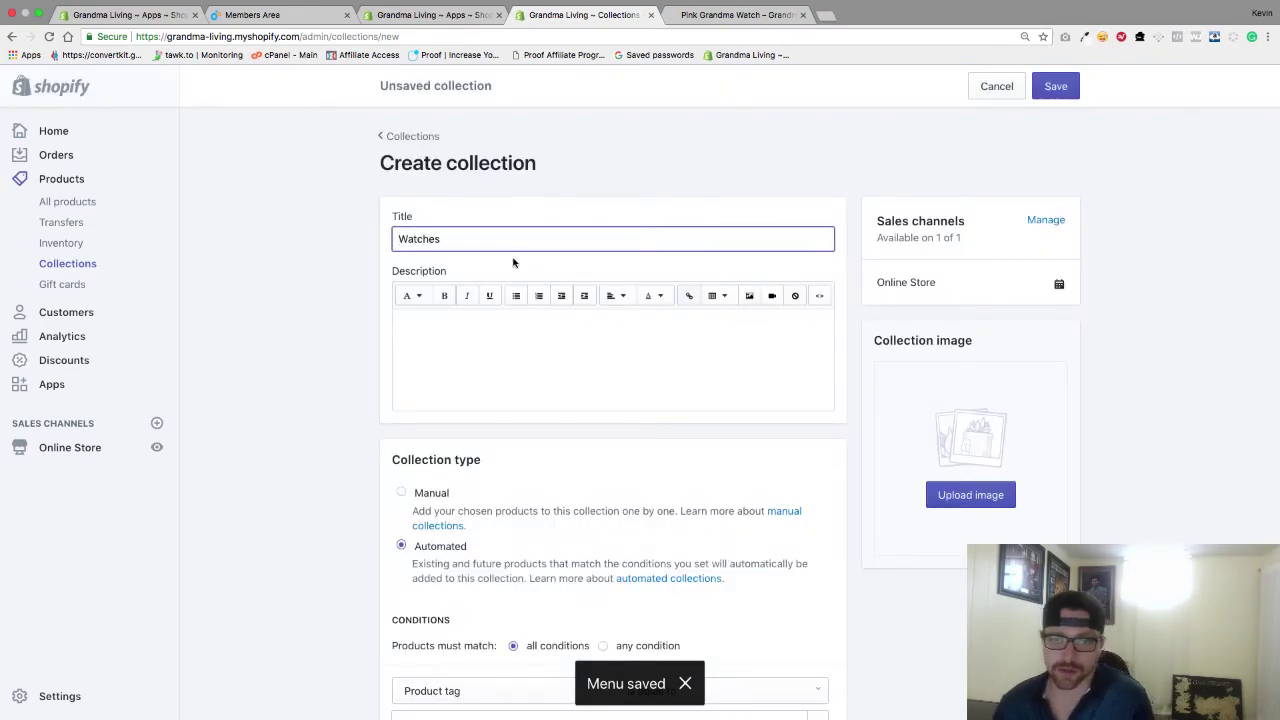
pyautogui.click(402, 493)
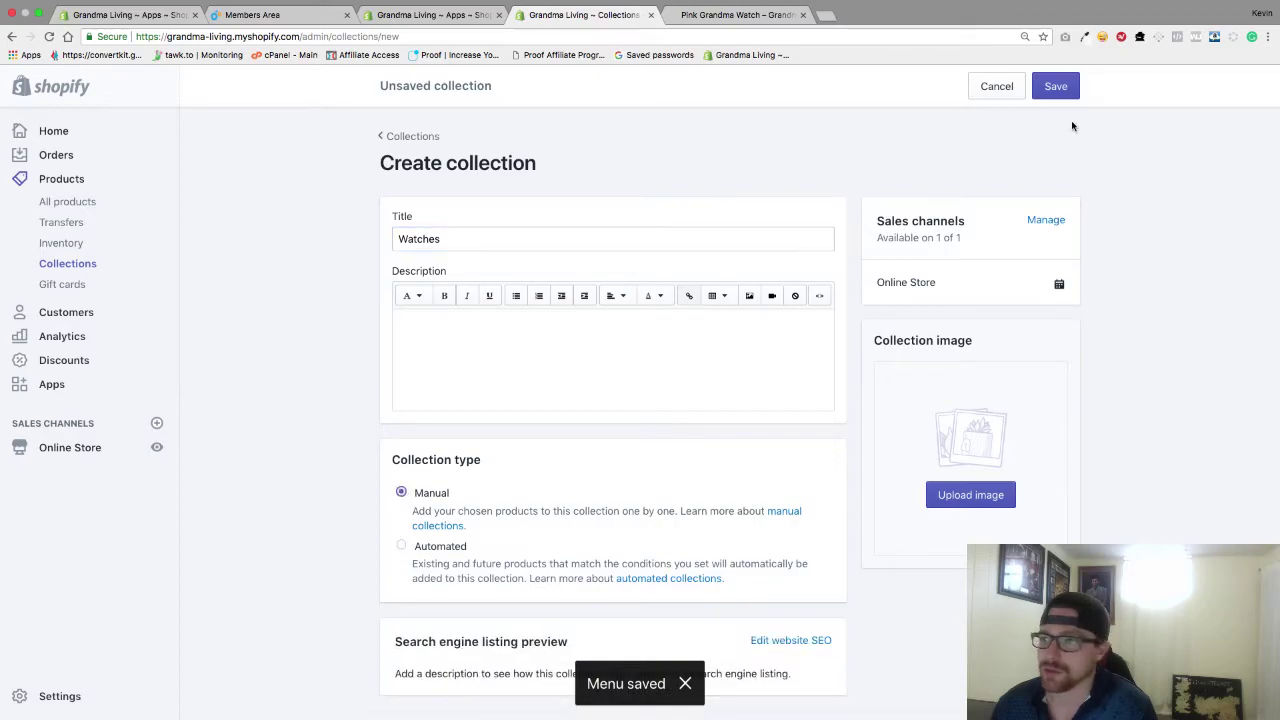
pyautogui.click(1056, 86)
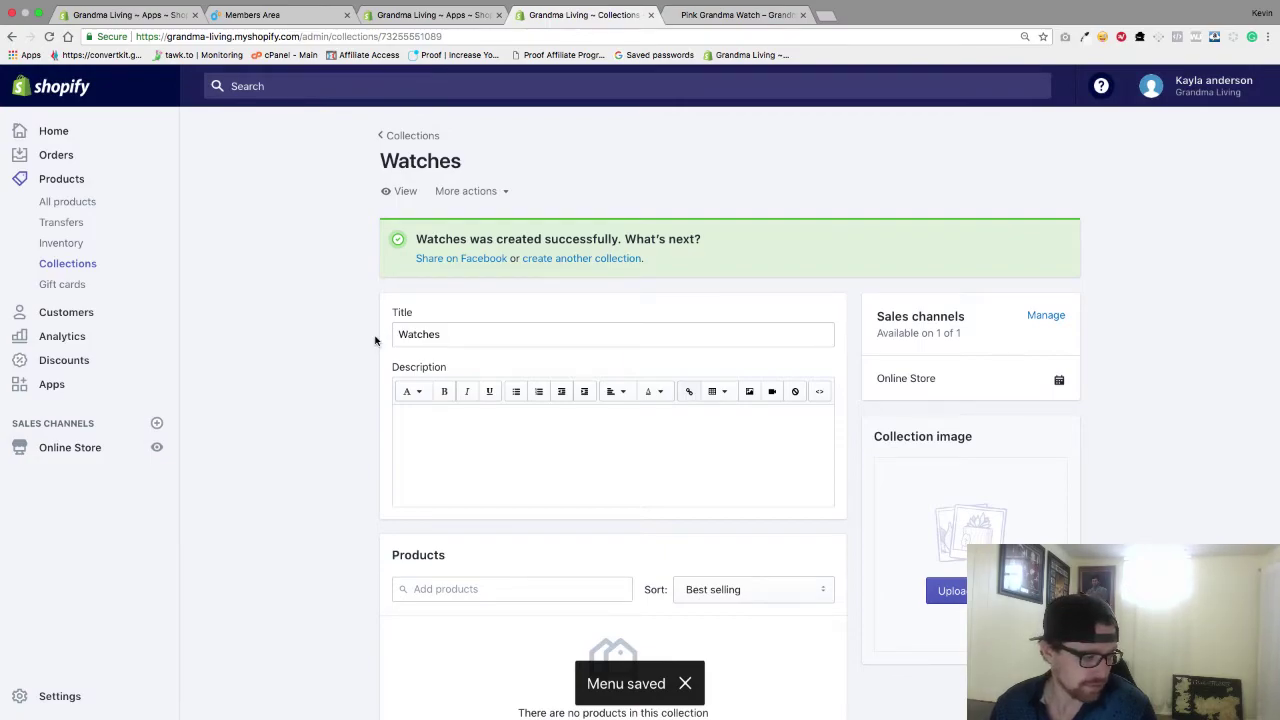
# In the Main menu, fill in a new 'Watches' item linked to Collections > Watches.
pyautogui.click(68, 447)
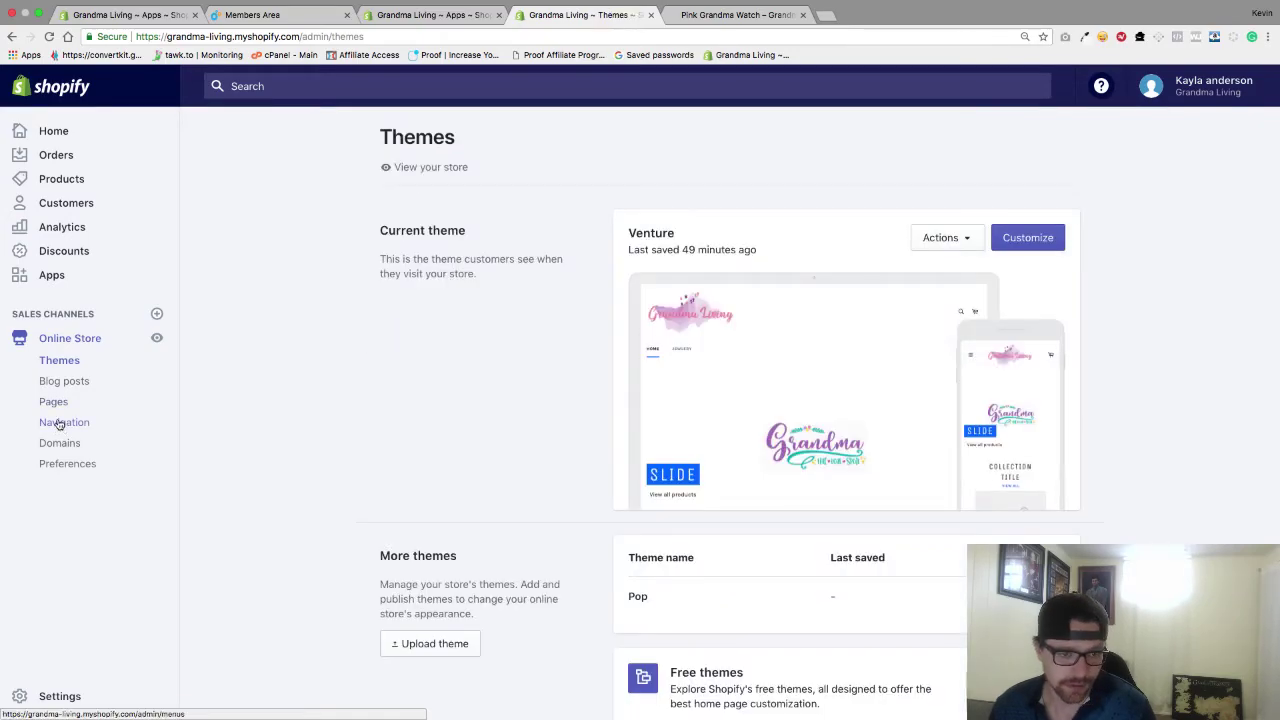
pyautogui.click(66, 422)
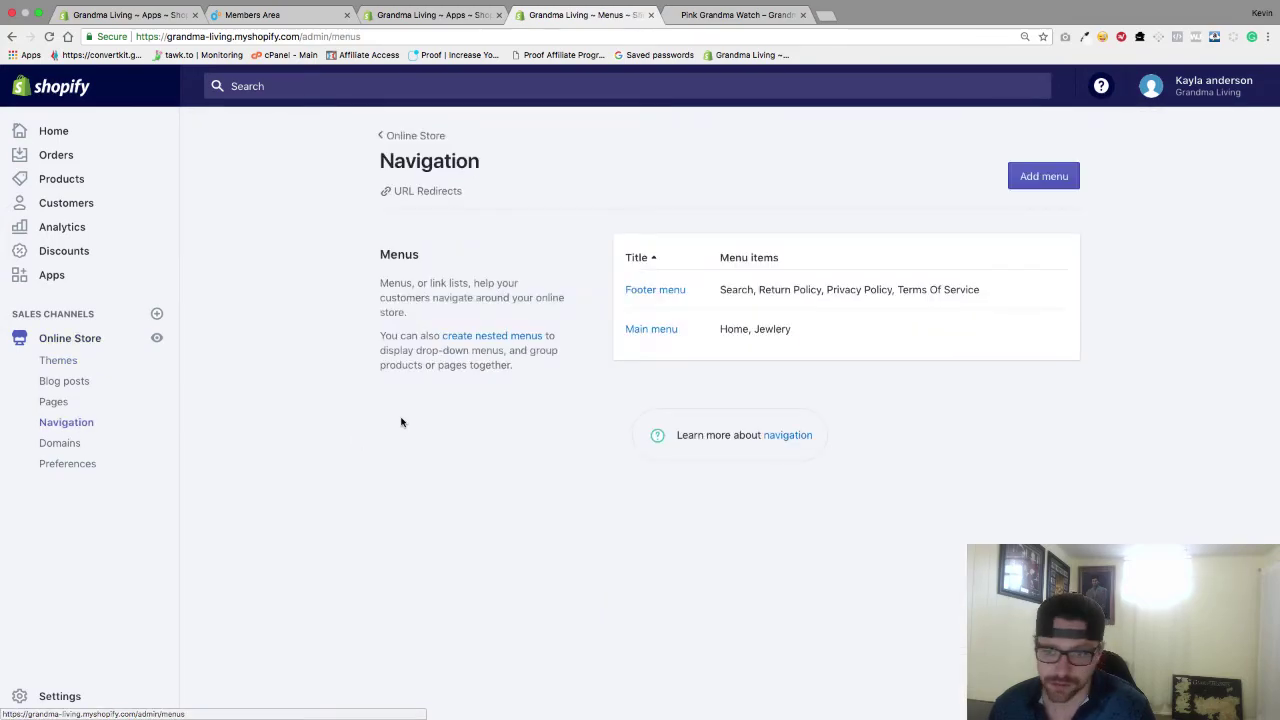
pyautogui.click(653, 337)
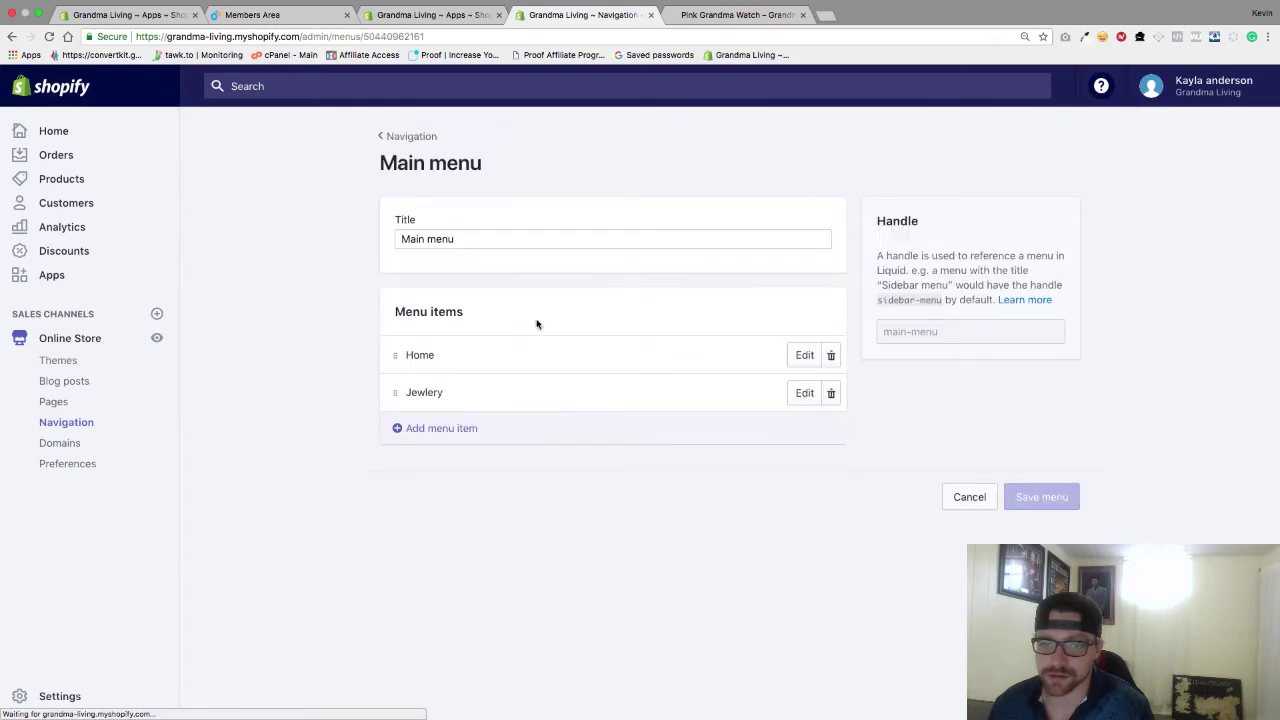
pyautogui.click(410, 428)
pyautogui.click(543, 393)
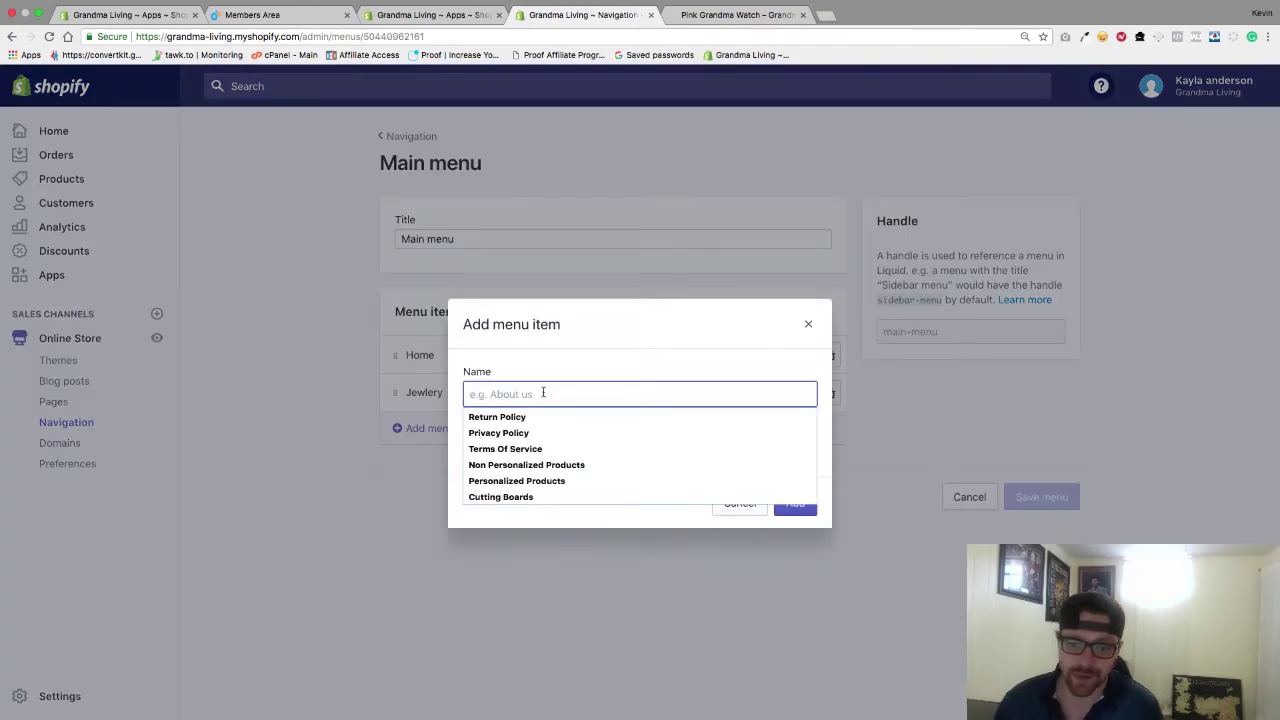
pyautogui.write('Watches')
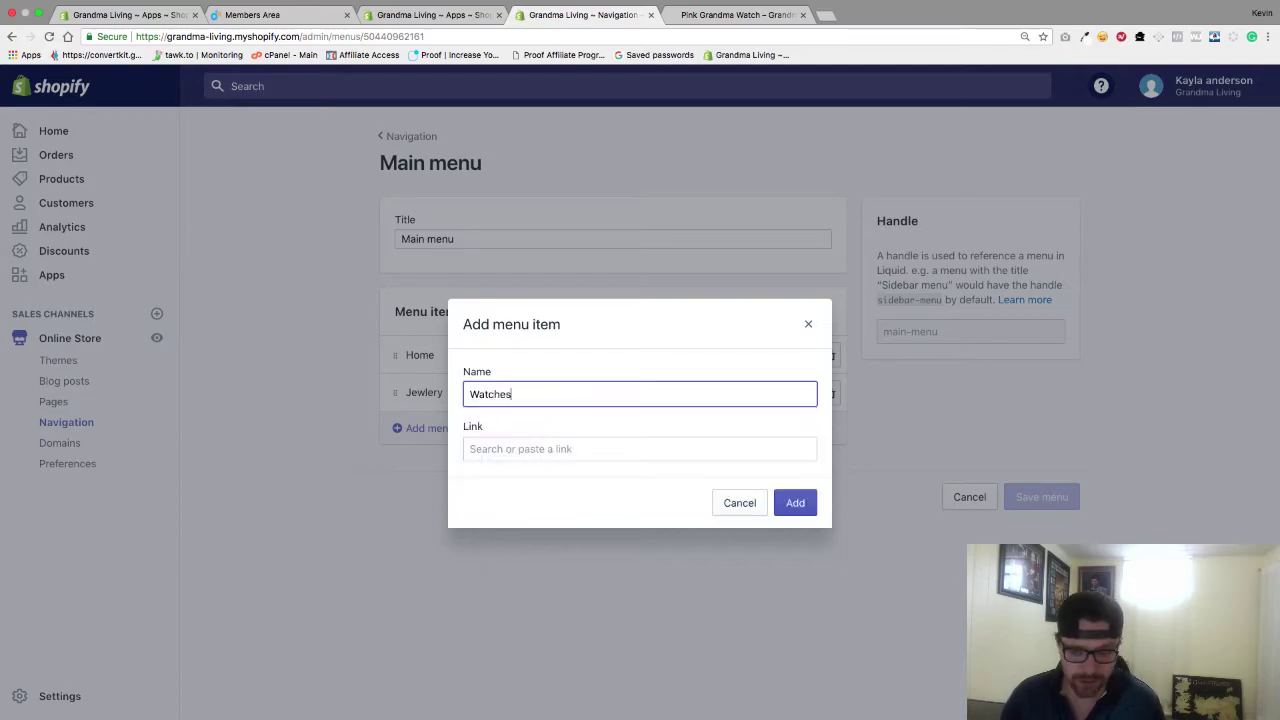
pyautogui.click(523, 446)
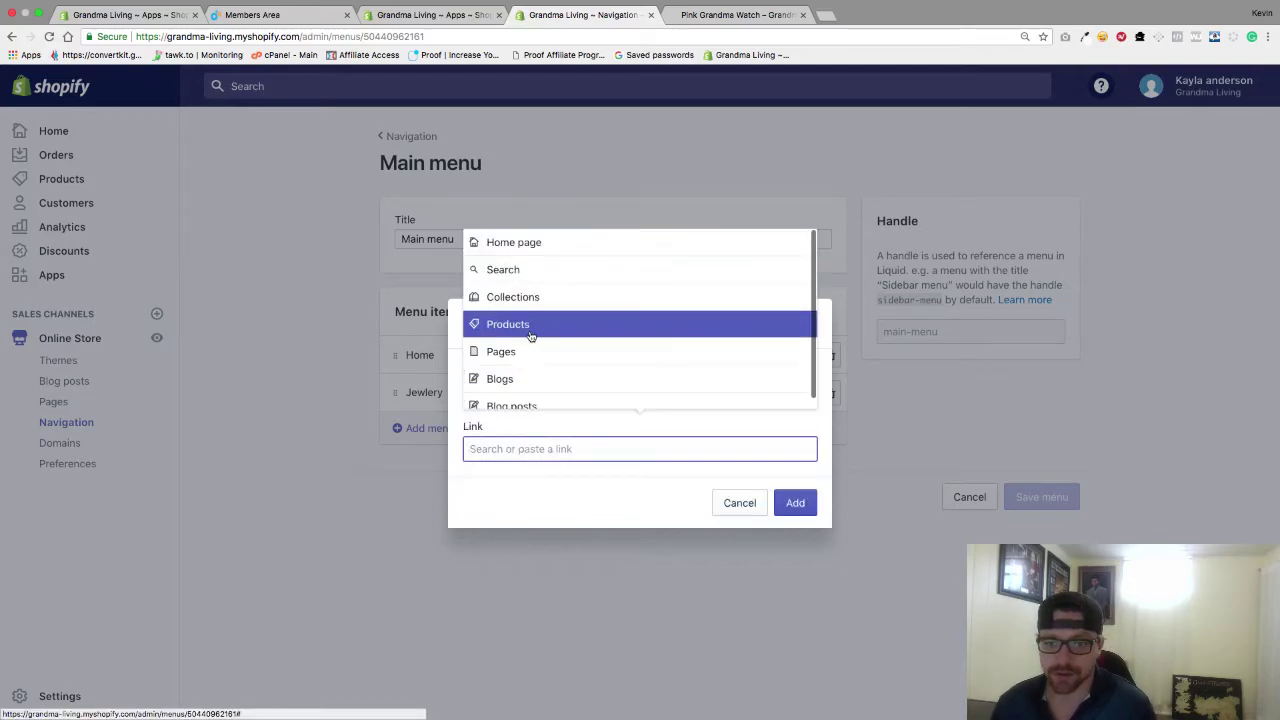
pyautogui.click(526, 296)
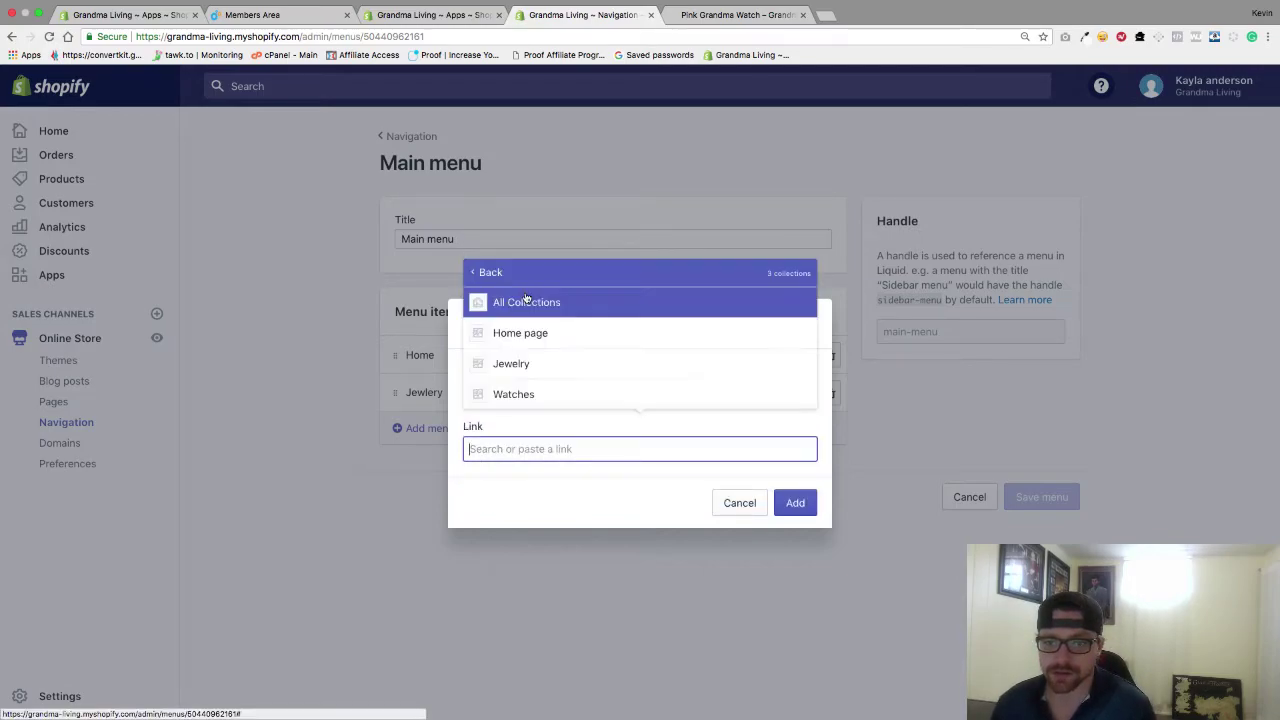
pyautogui.click(510, 395)
# Add the Watches item, nest it under Jewlery, and save the Main menu.
pyautogui.click(795, 530)
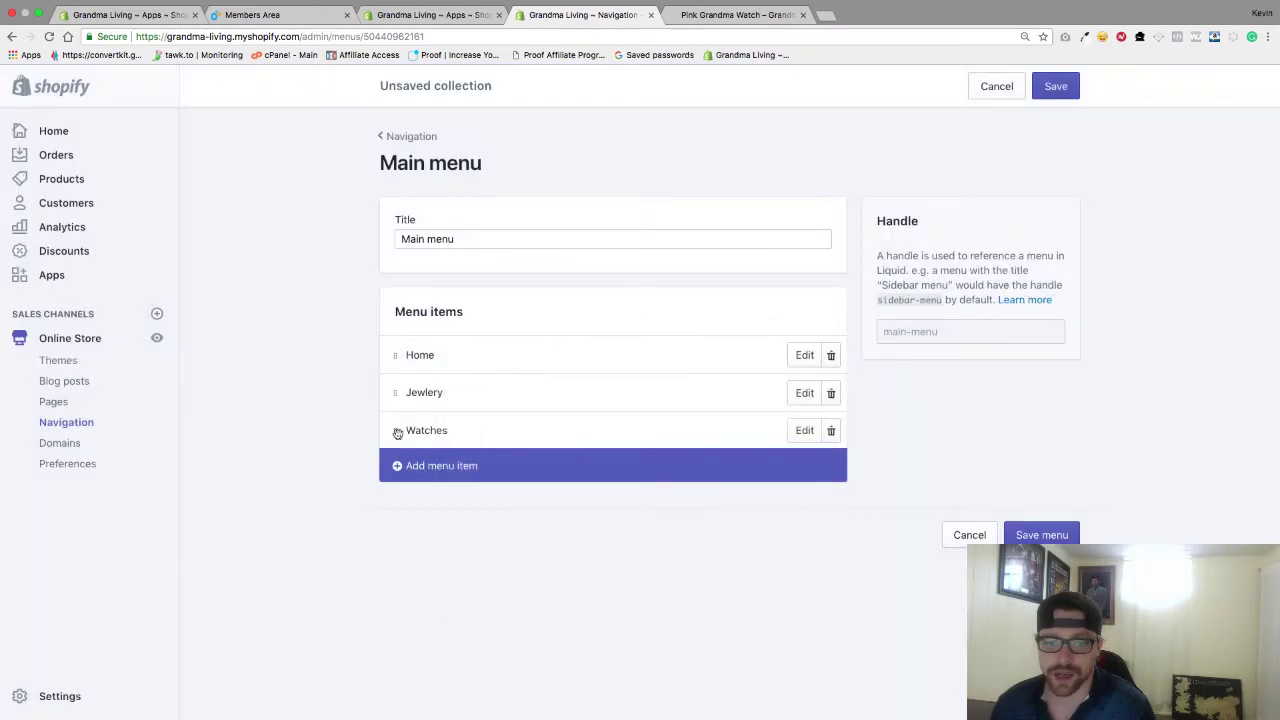
pyautogui.moveTo(396, 431); pyautogui.dragTo(421, 410)
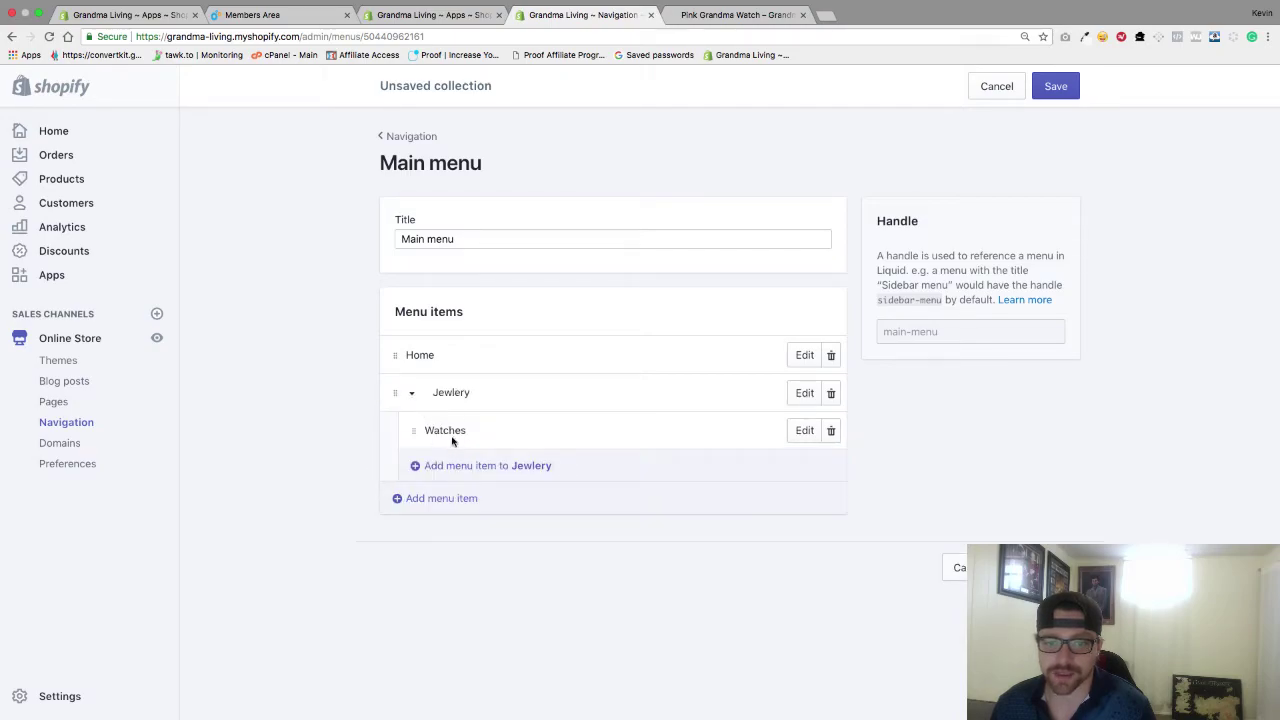
pyautogui.click(1058, 82)
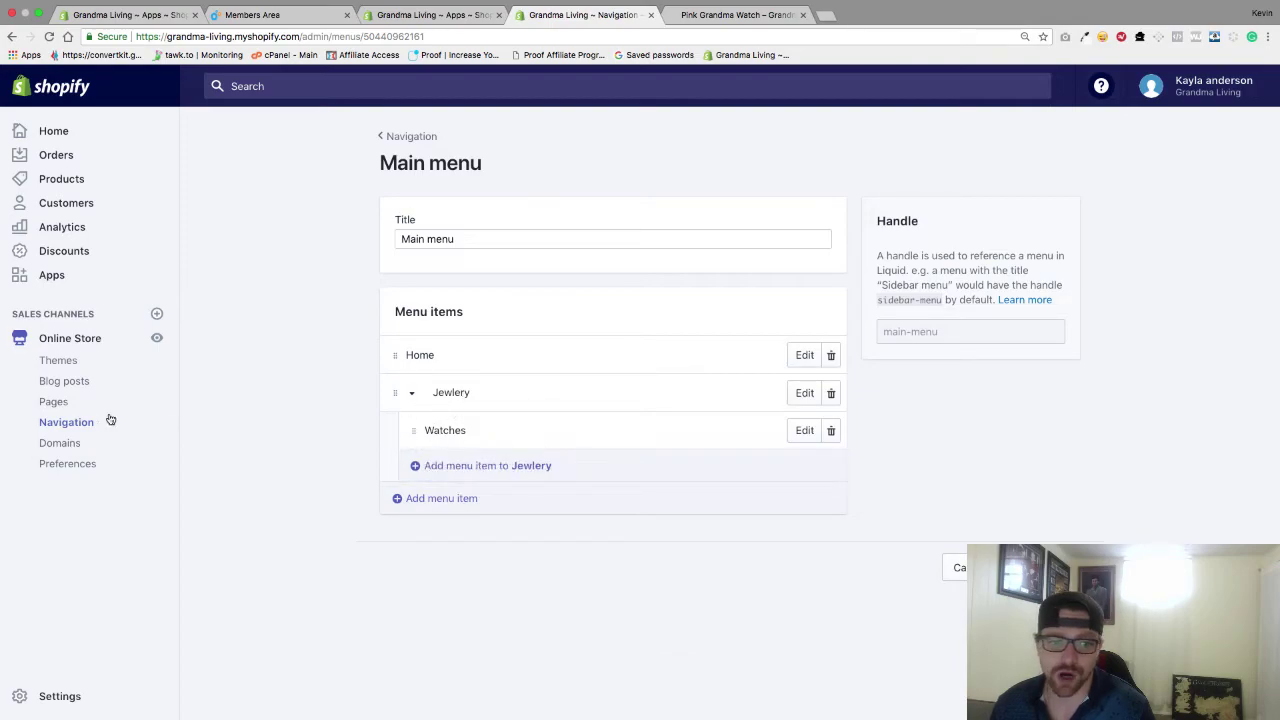
# Open the live storefront and check the Watches page under the Jewelry dropdown.
pyautogui.click(156, 341)
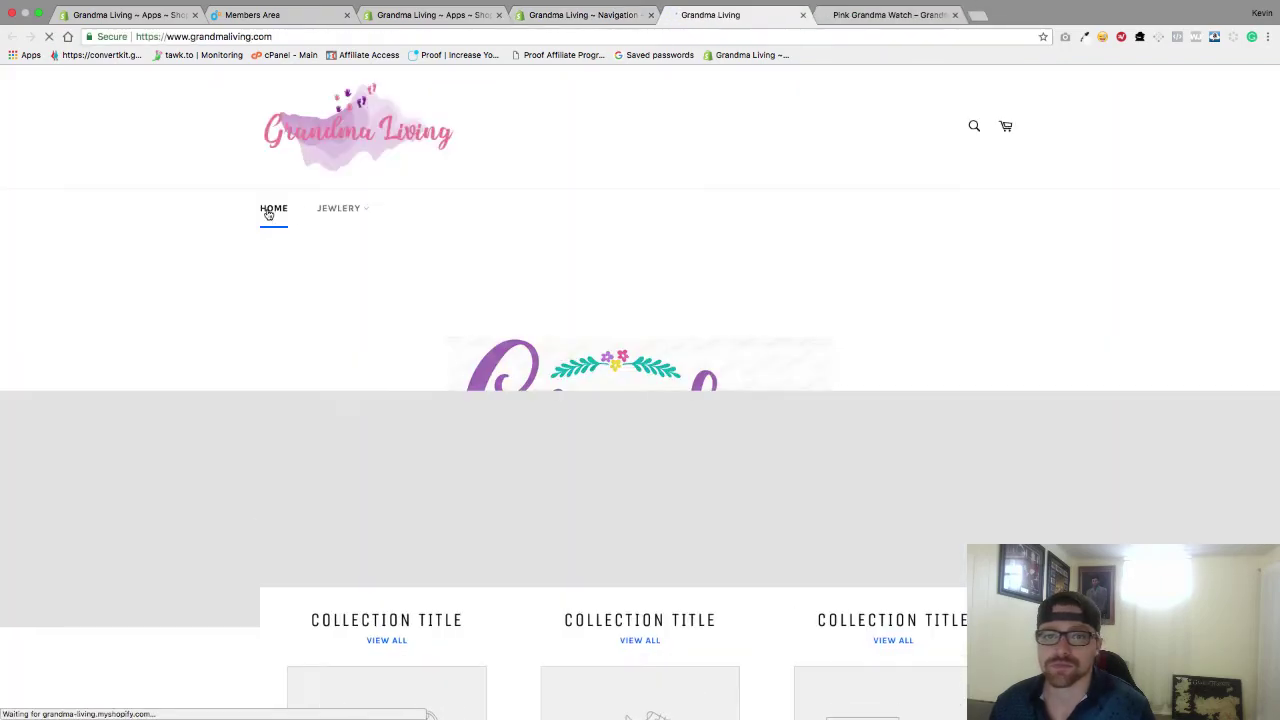
pyautogui.click(366, 210)
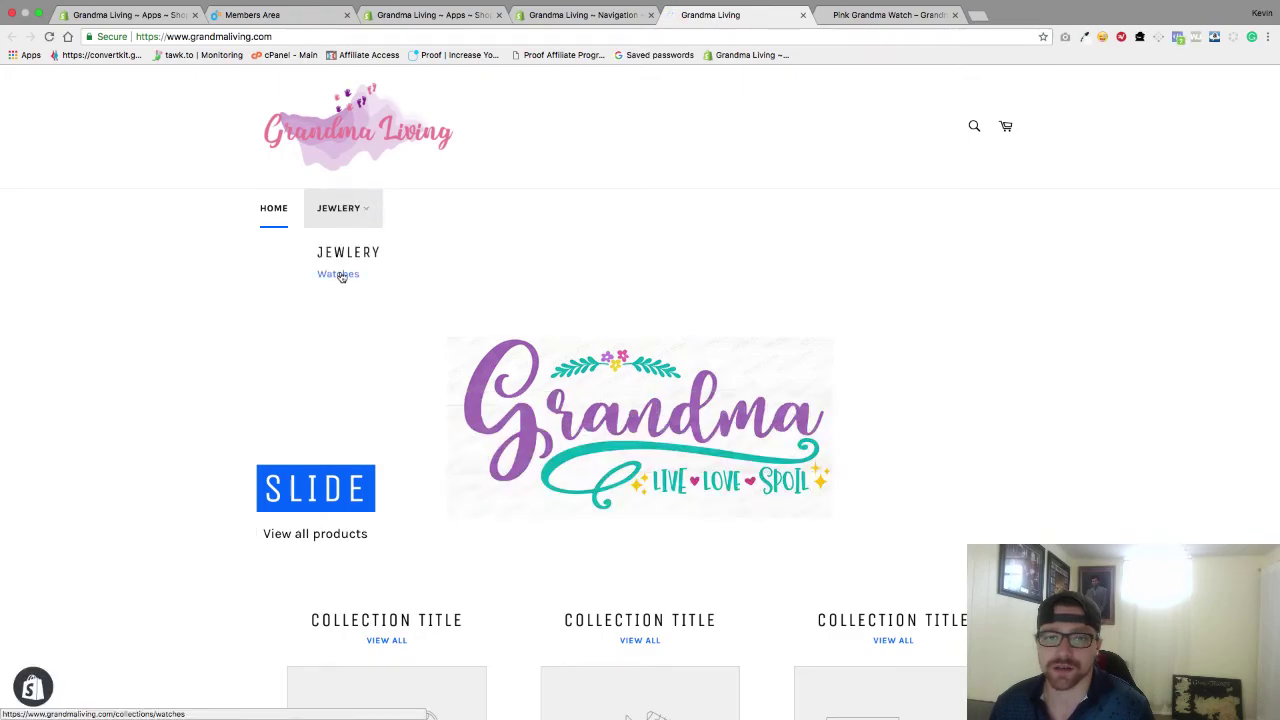
pyautogui.click(341, 277)
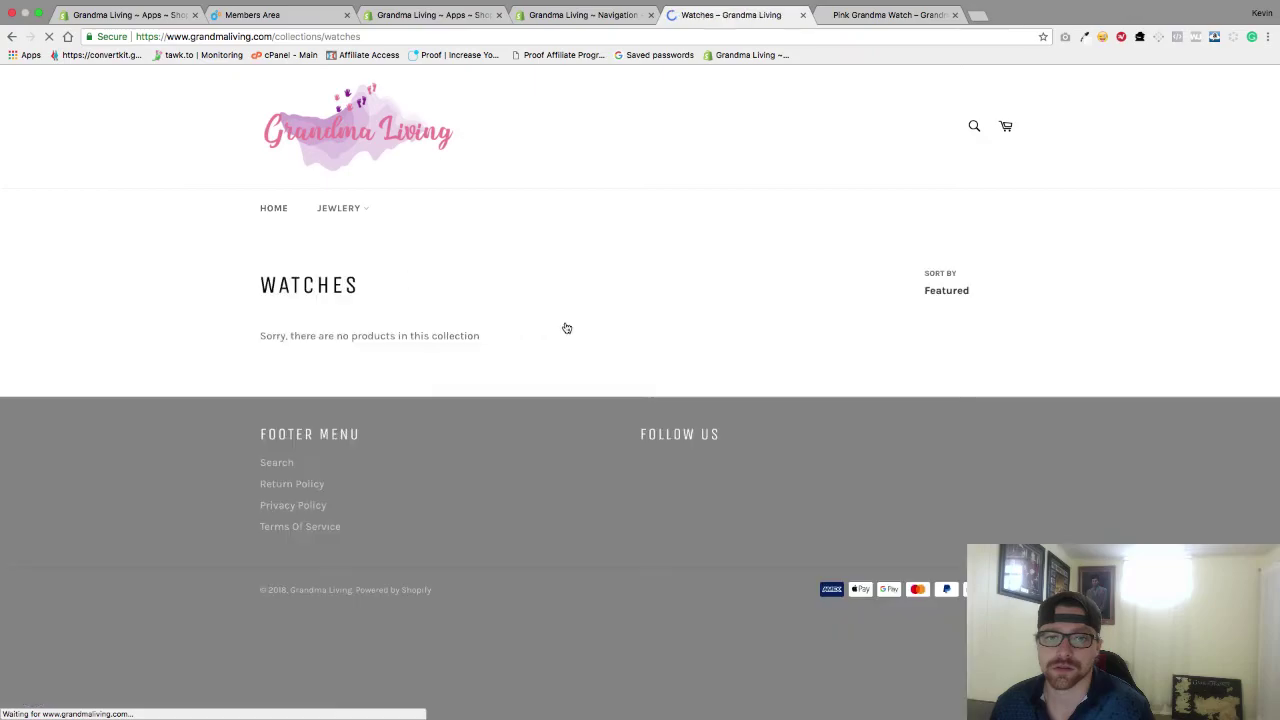
pyautogui.click(355, 208)
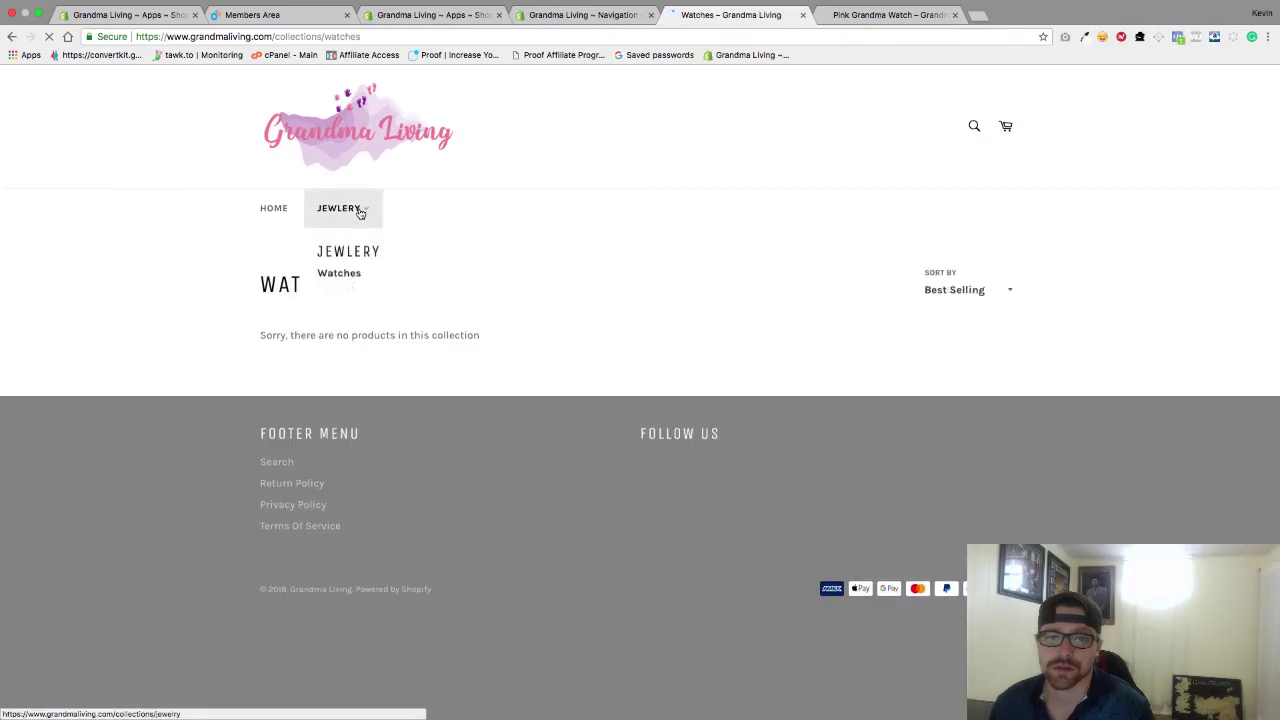
pyautogui.click(338, 276)
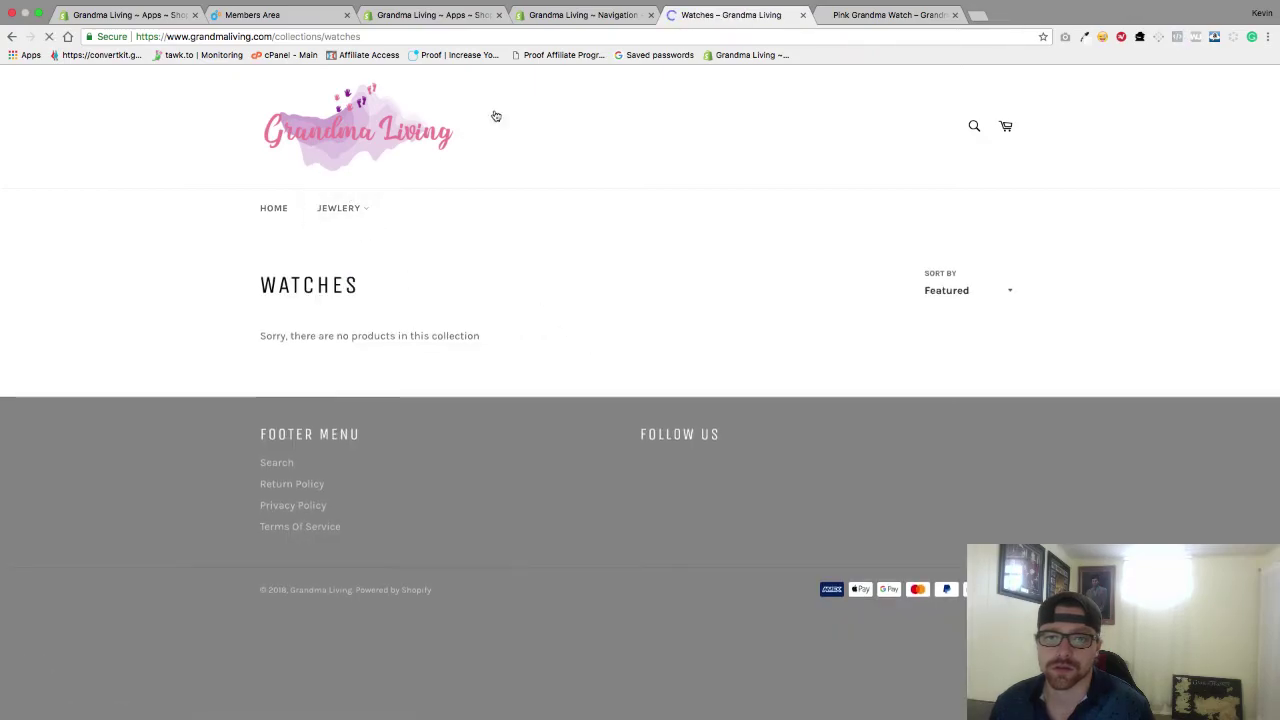
# Adjust the Watches menu item, recheck Jewelry > Watches from the storefront home, then return to admin.
pyautogui.click(580, 14)
pyautogui.moveTo(412, 430); pyautogui.dragTo(475, 430)
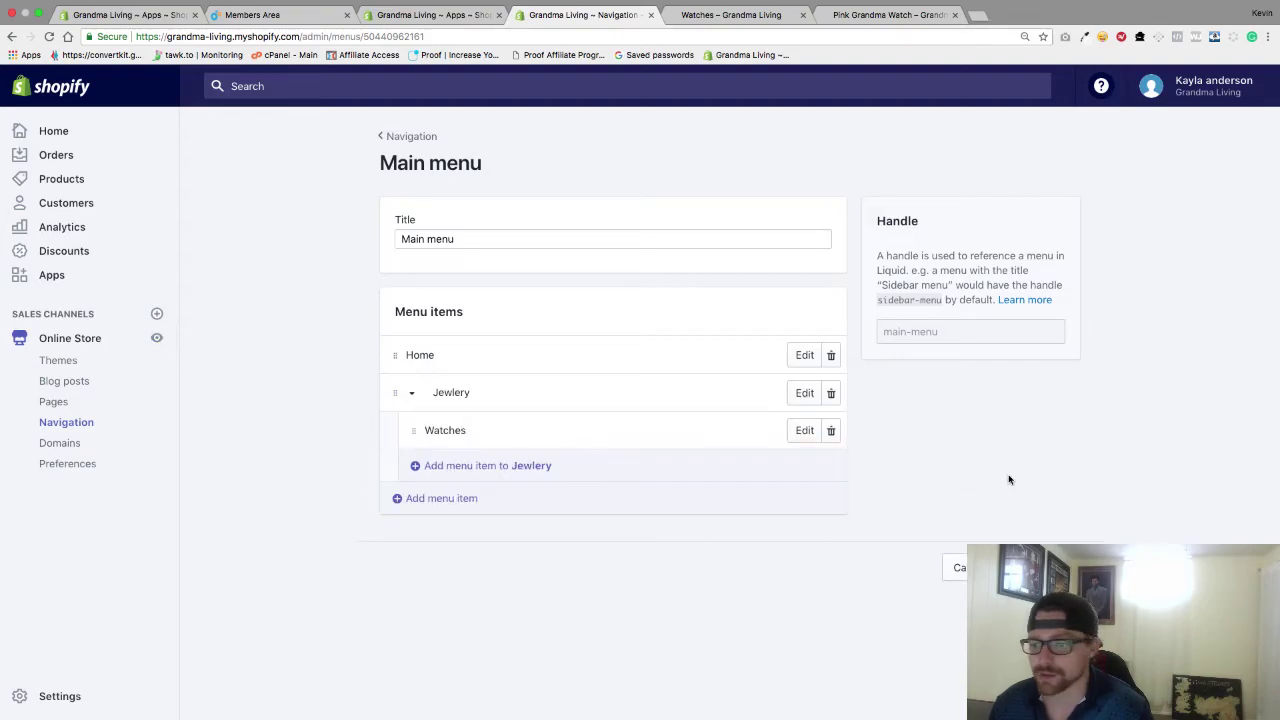
pyautogui.click(728, 14)
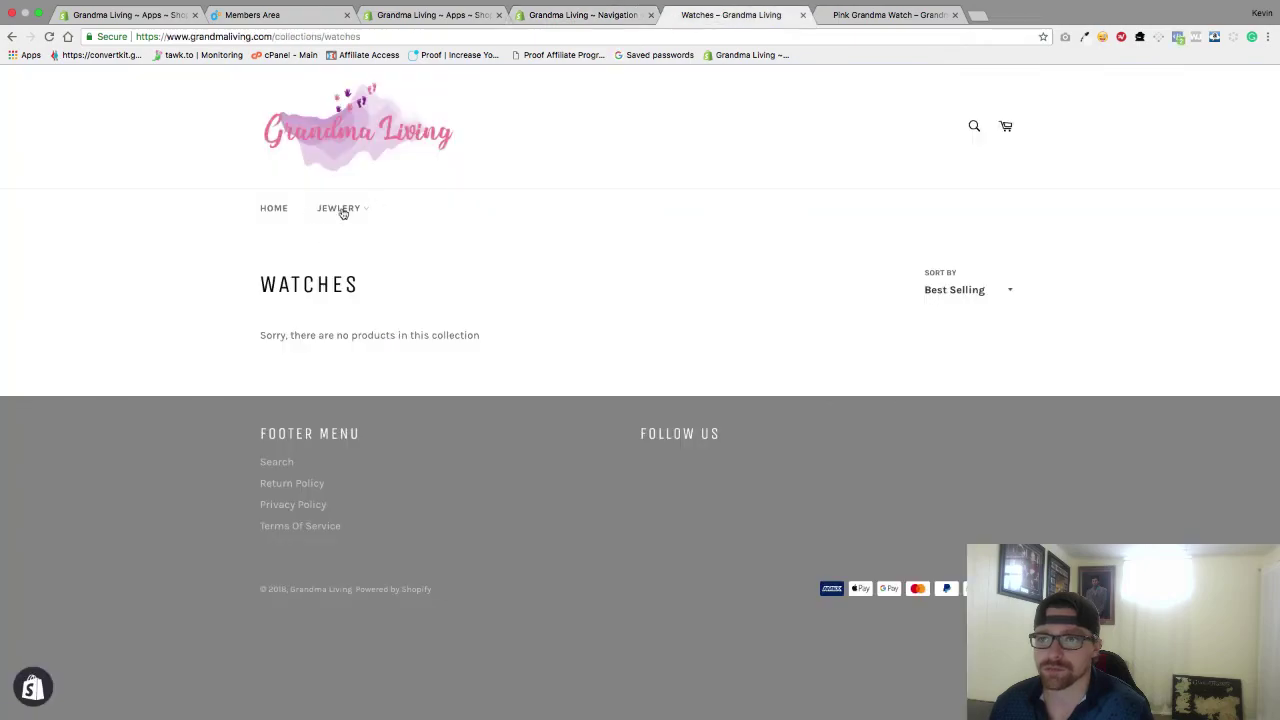
pyautogui.click(272, 209)
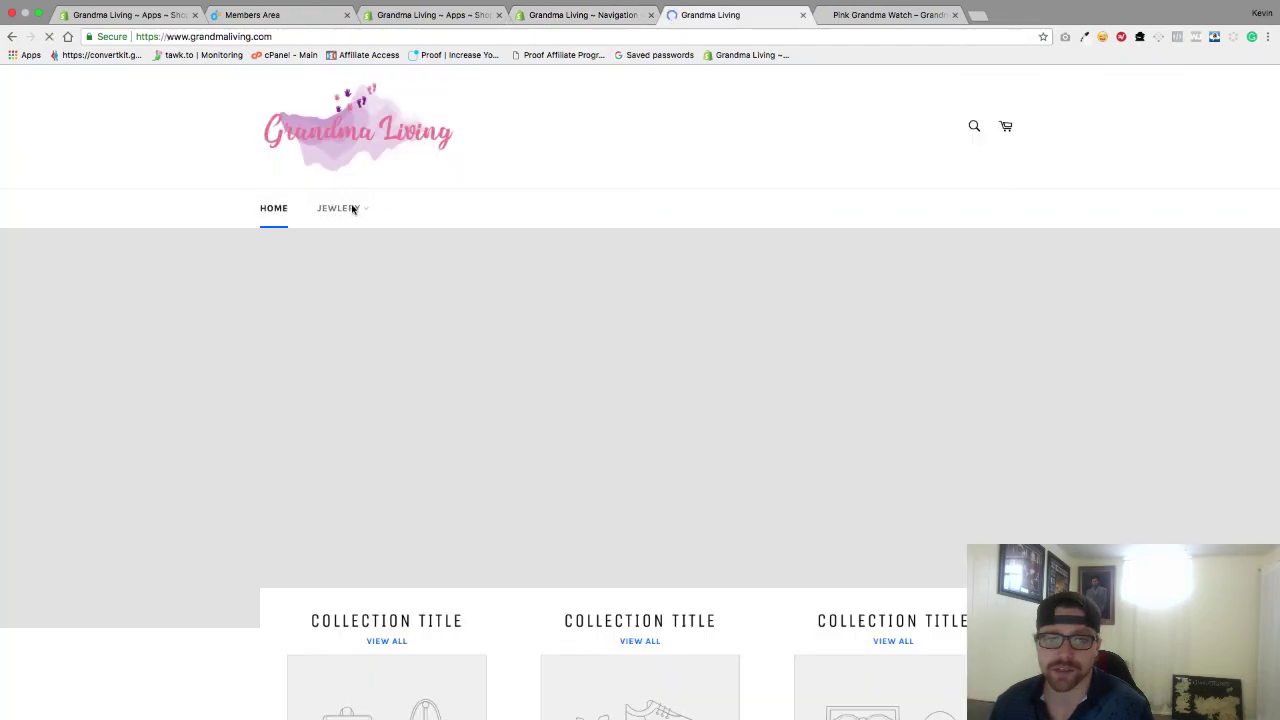
pyautogui.click(366, 209)
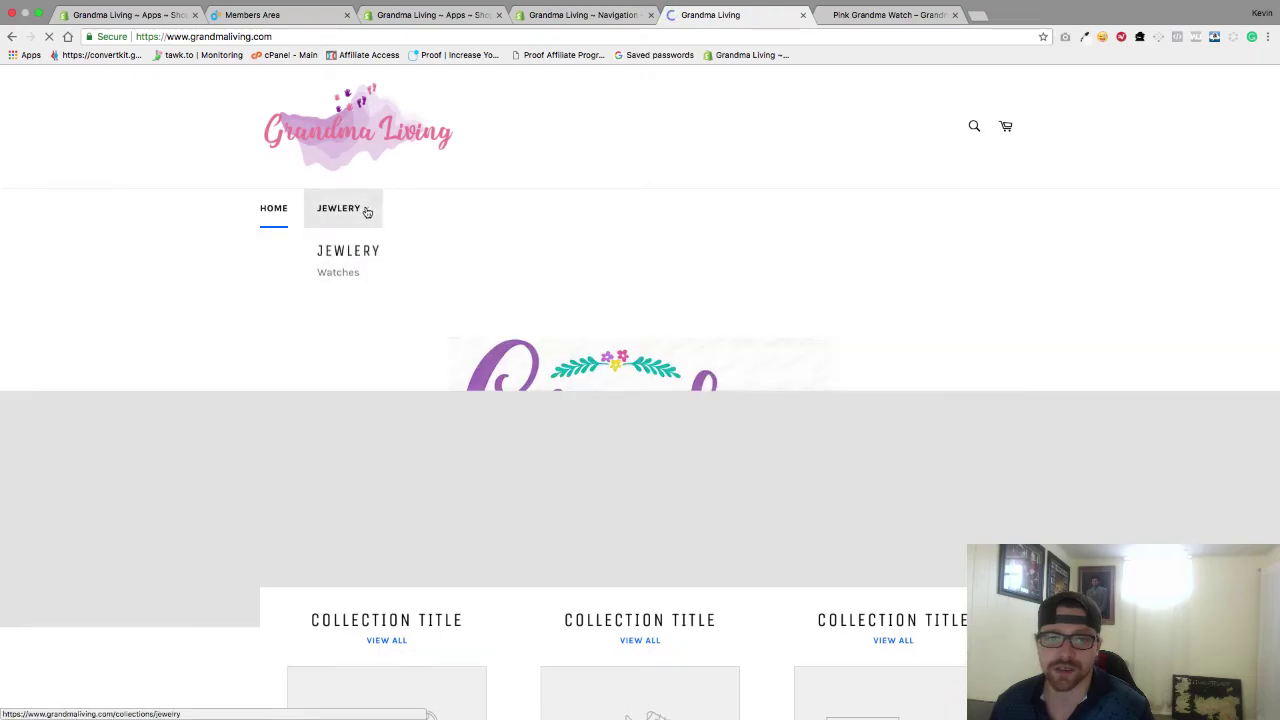
pyautogui.click(336, 274)
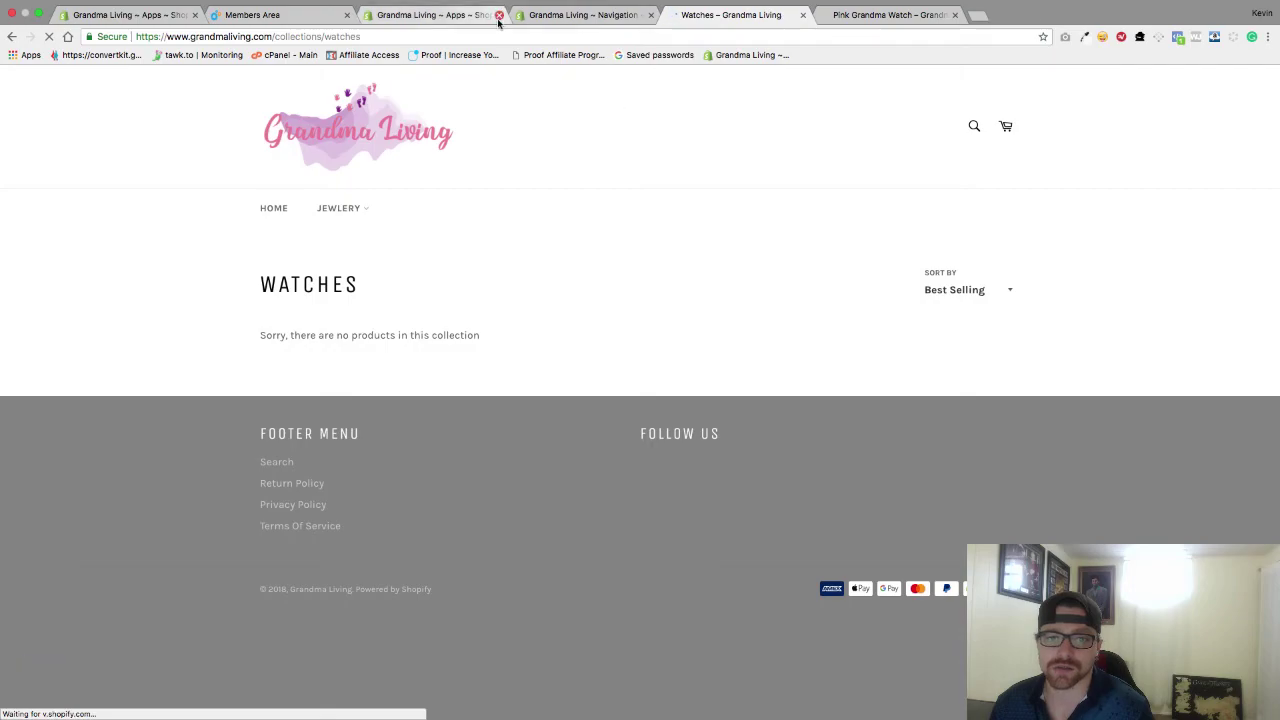
pyautogui.click(549, 17)
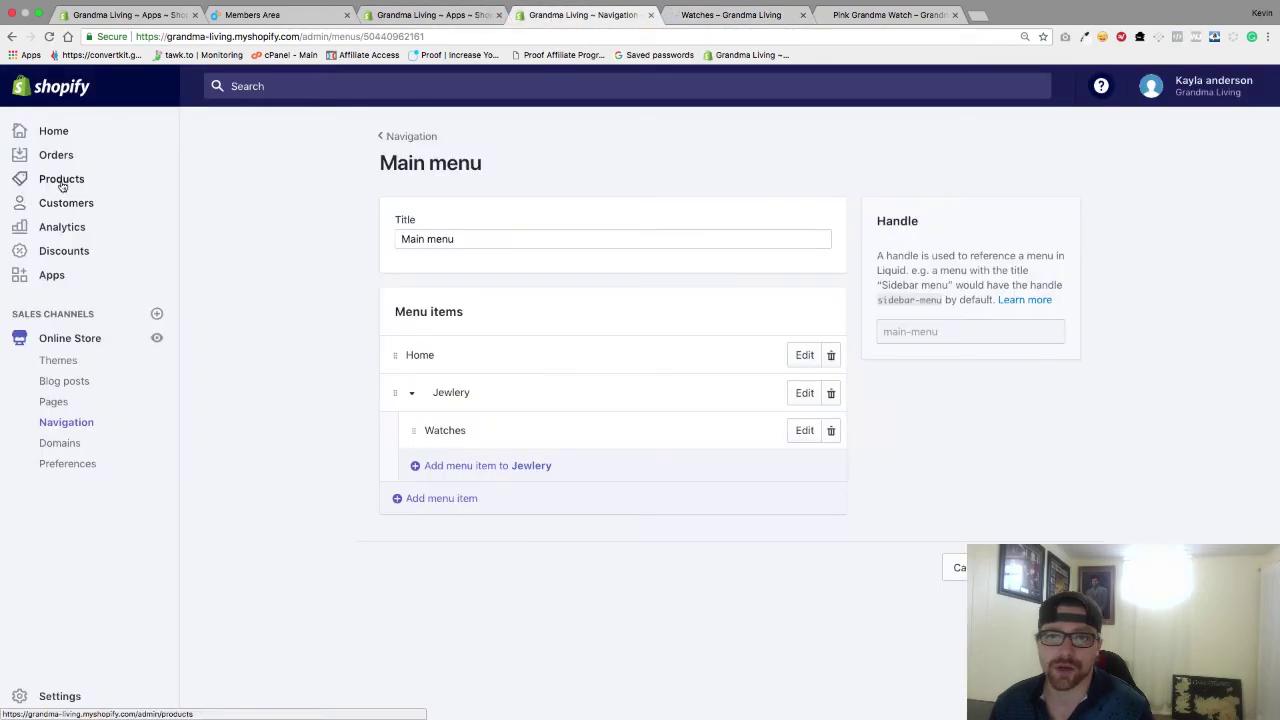
# Add the Pink Grandma Watch product to the Watches collection and save it.
pyautogui.click(61, 182)
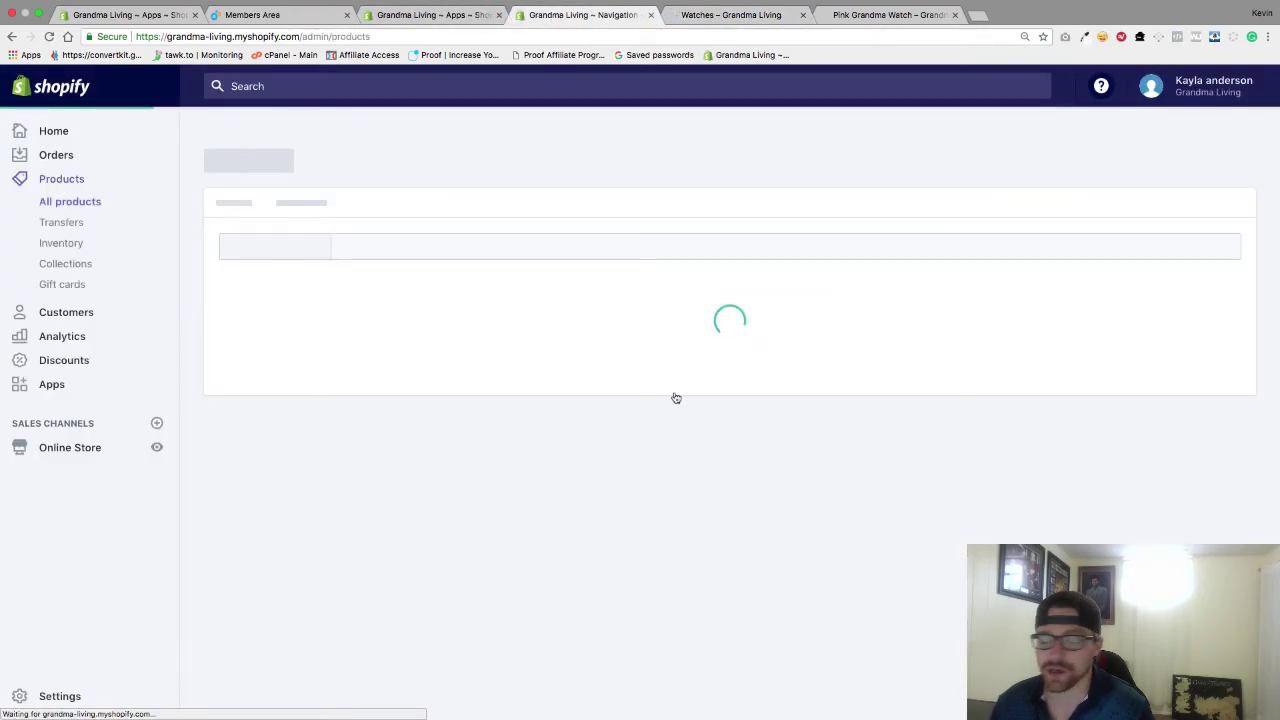
pyautogui.click(338, 421)
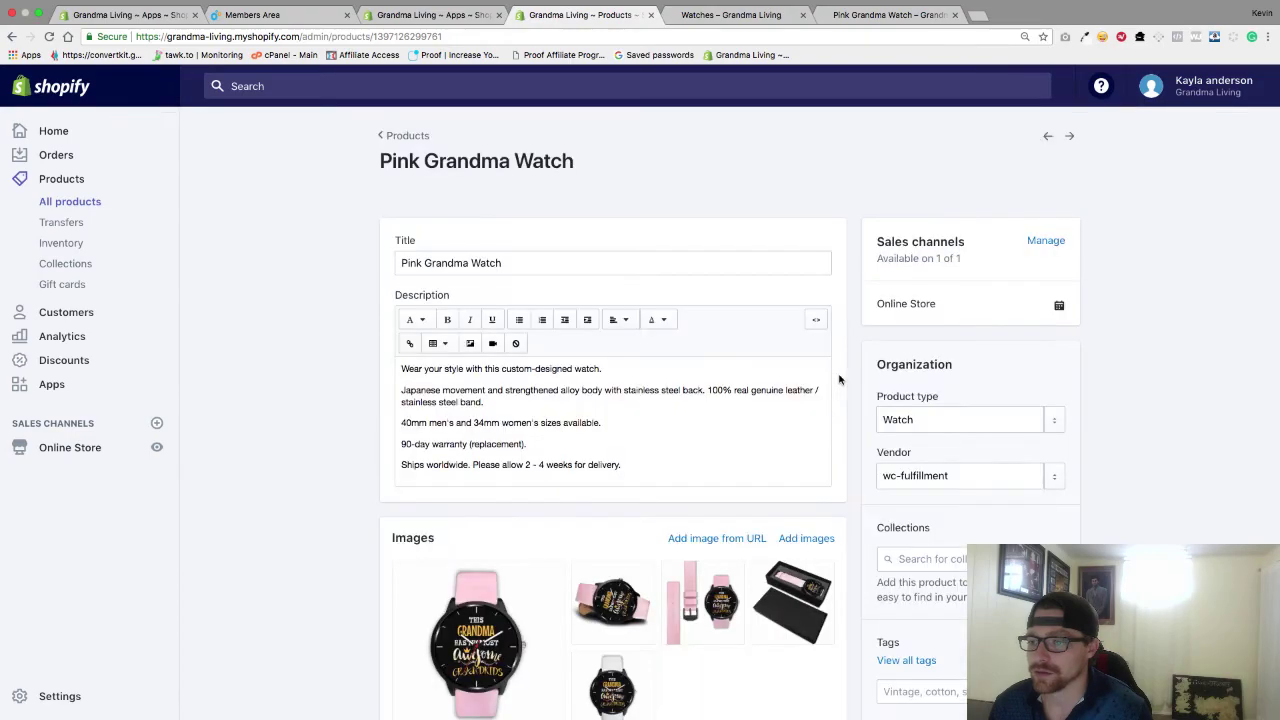
pyautogui.scroll(-2, 931, 497)
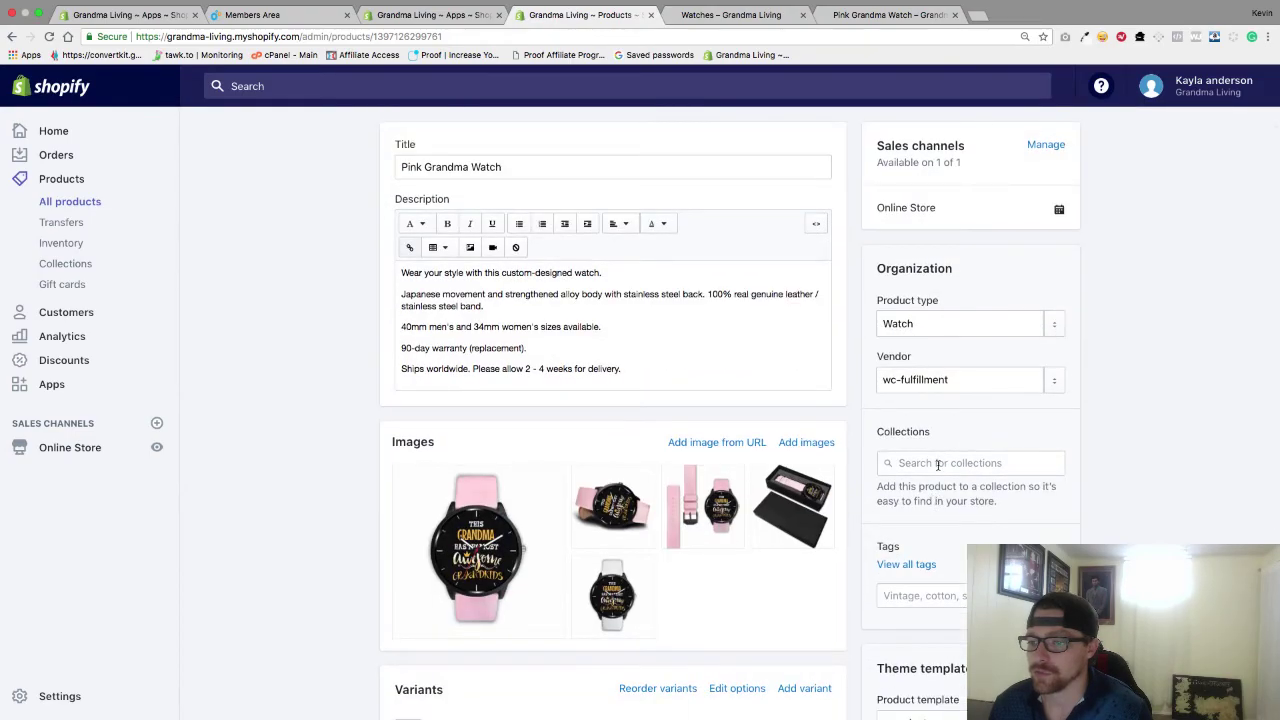
pyautogui.click(938, 463)
pyautogui.click(917, 540)
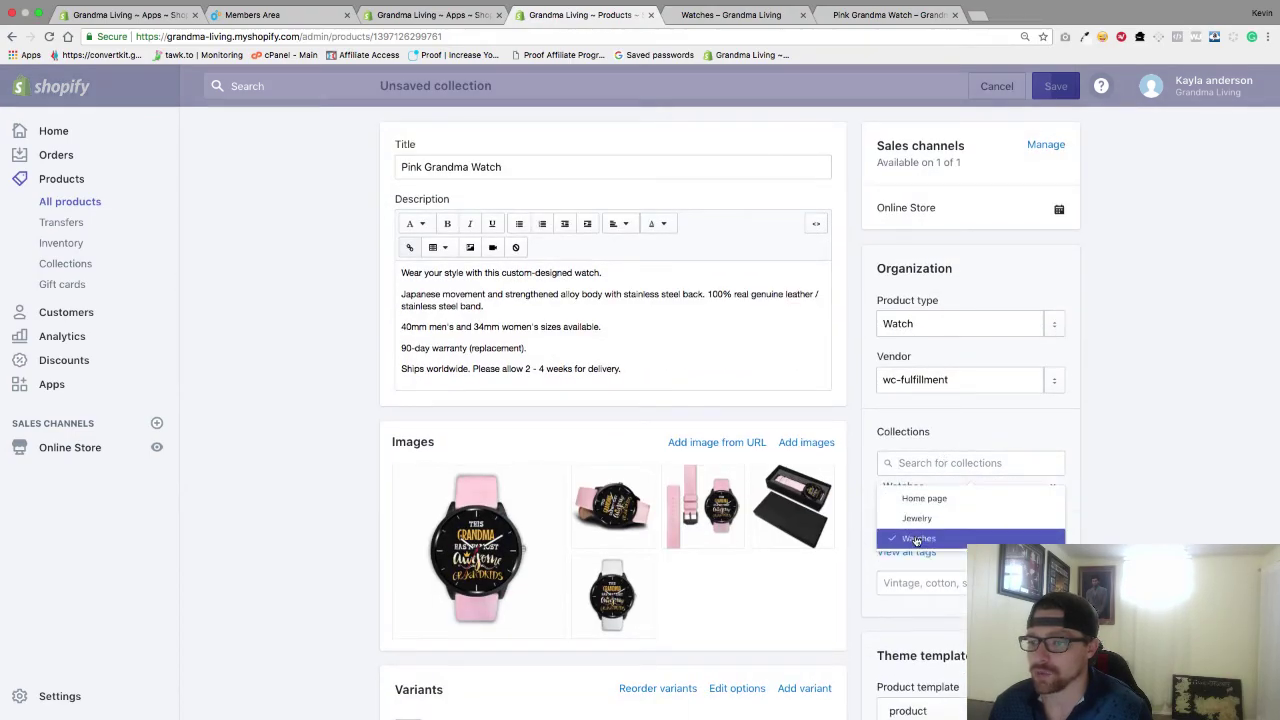
pyautogui.click(1056, 86)
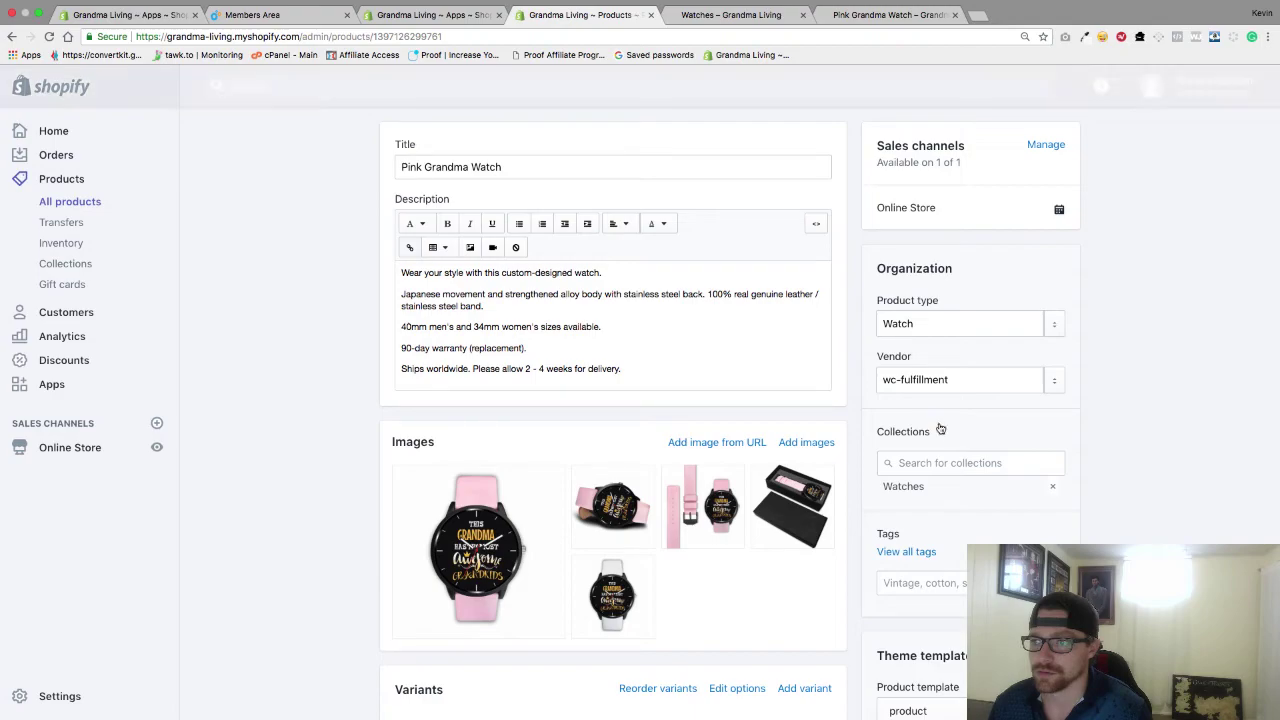
pyautogui.scroll(-2, 956, 519)
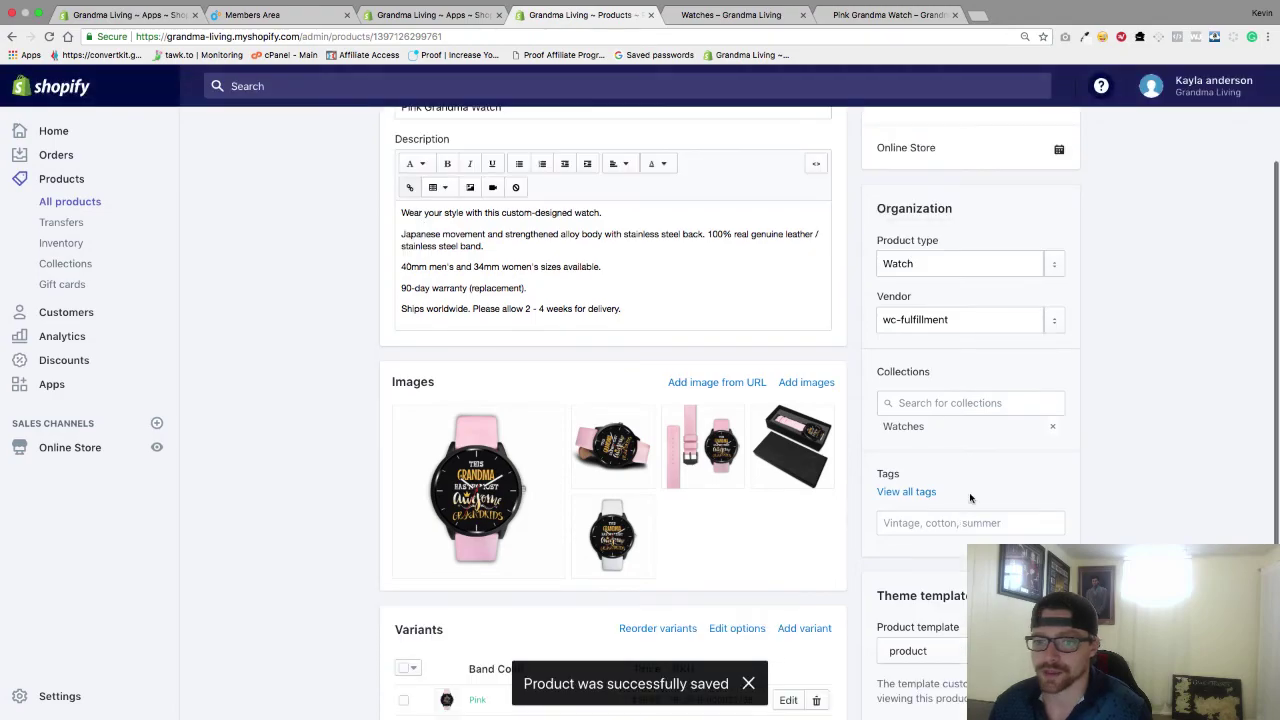
pyautogui.click(720, 15)
# From the storefront home, open Jewelry > Watches, then view the admin Collections list.
pyautogui.click(274, 208)
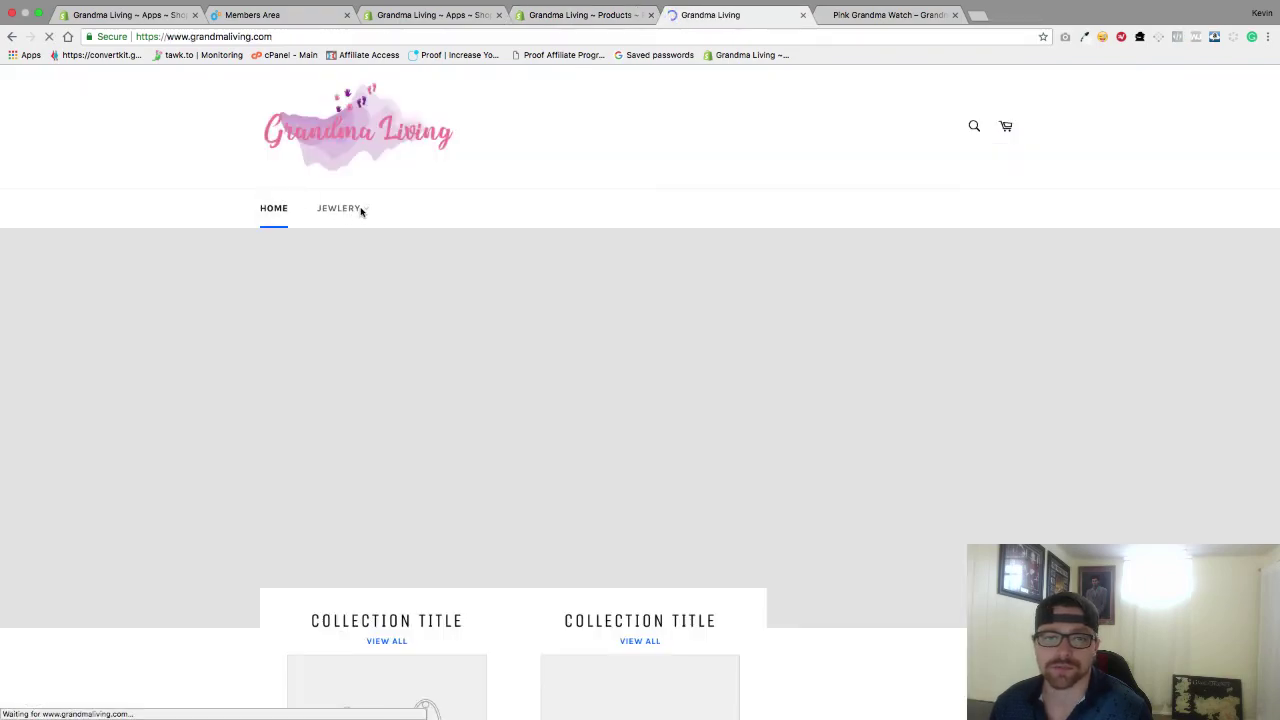
pyautogui.click(364, 212)
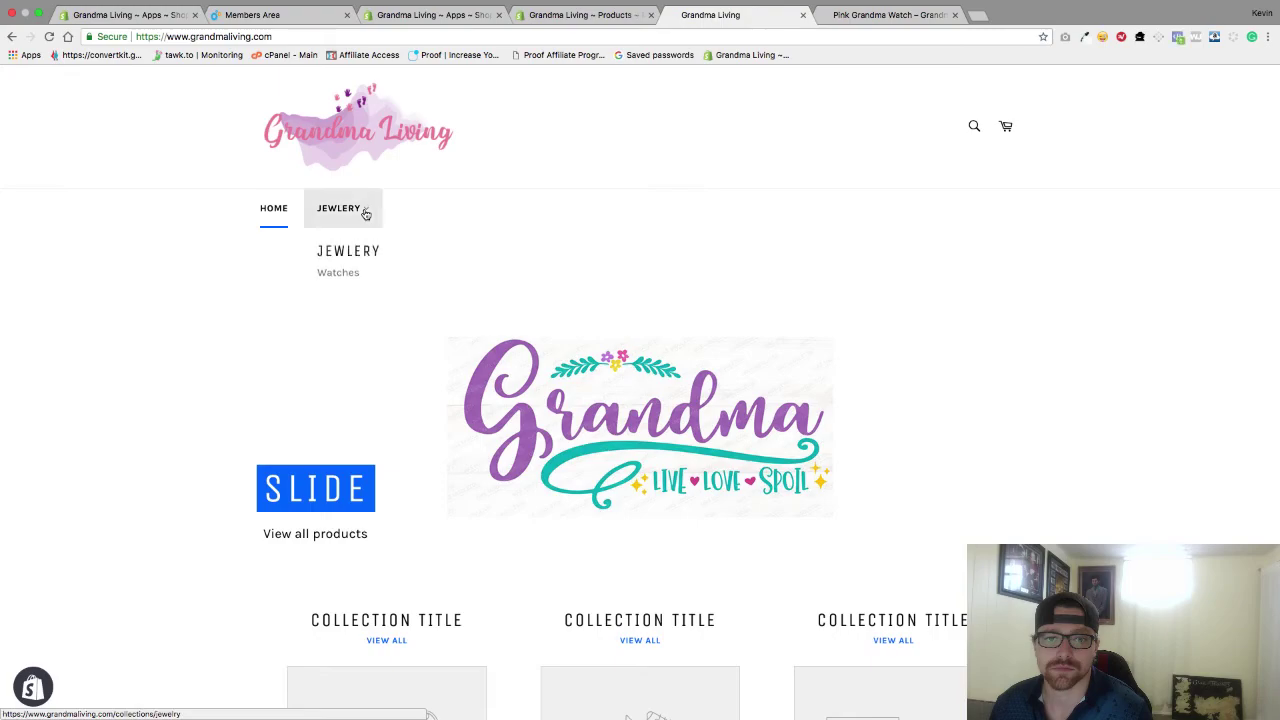
pyautogui.click(350, 278)
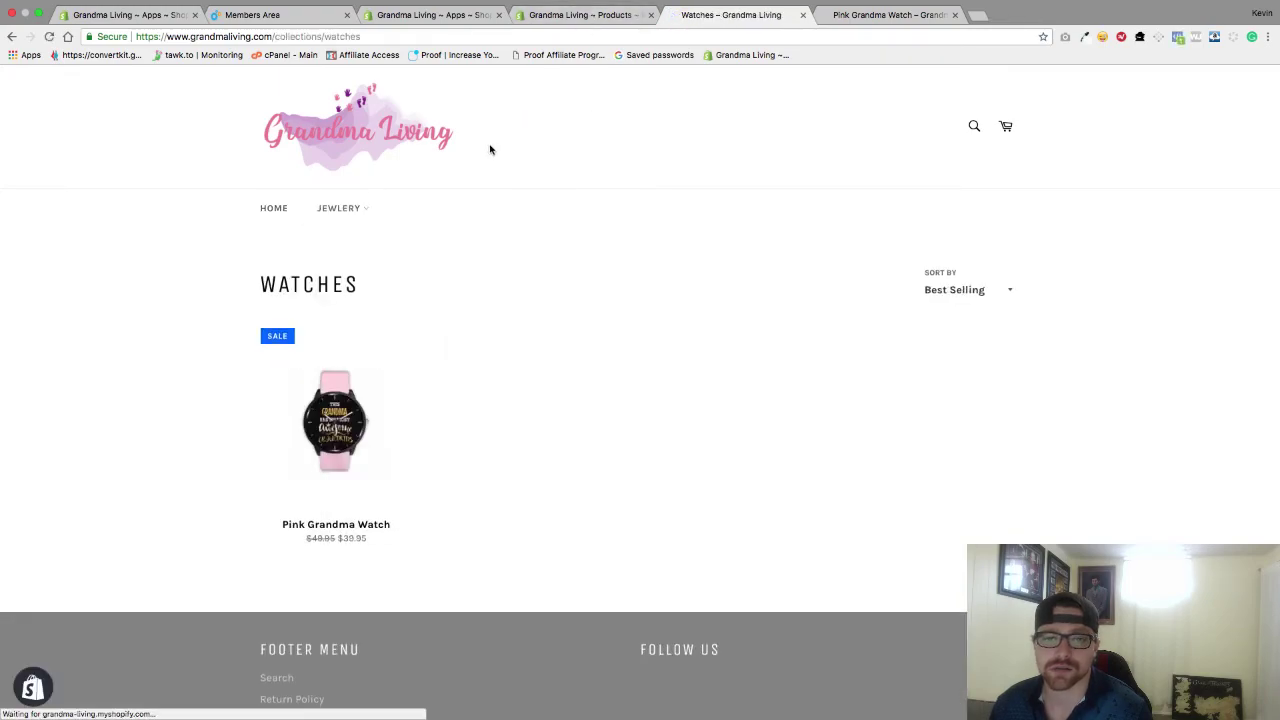
pyautogui.click(600, 16)
pyautogui.scroll(5, 600, 300)
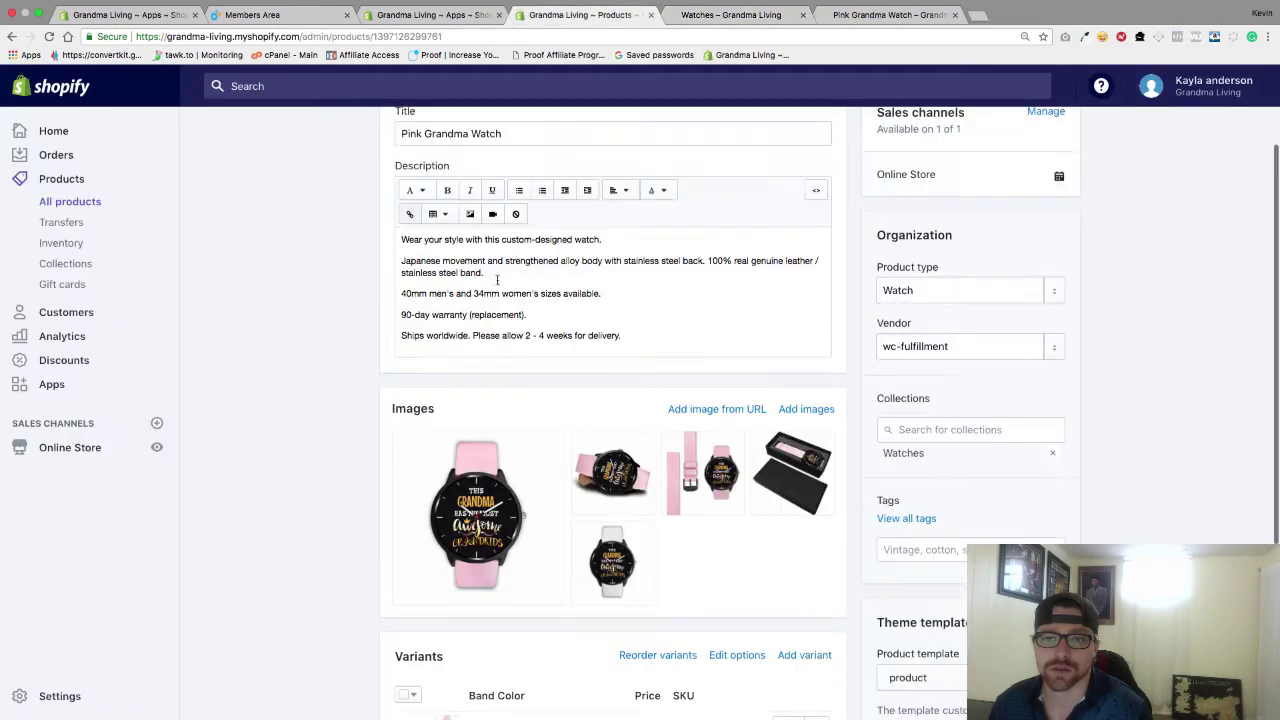
pyautogui.click(72, 261)
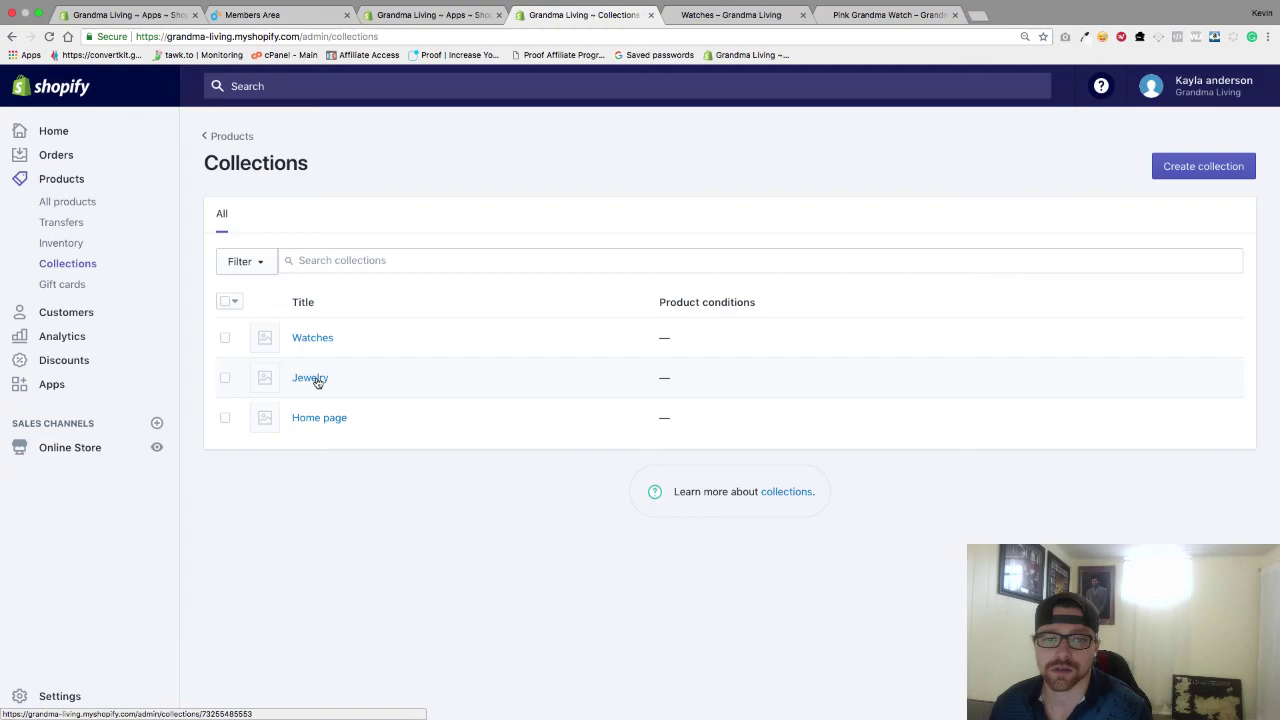
# Reopen Jewelry > Watches on the storefront to confirm the Pink Grandma Watch at $39.95.
pyautogui.click(730, 16)
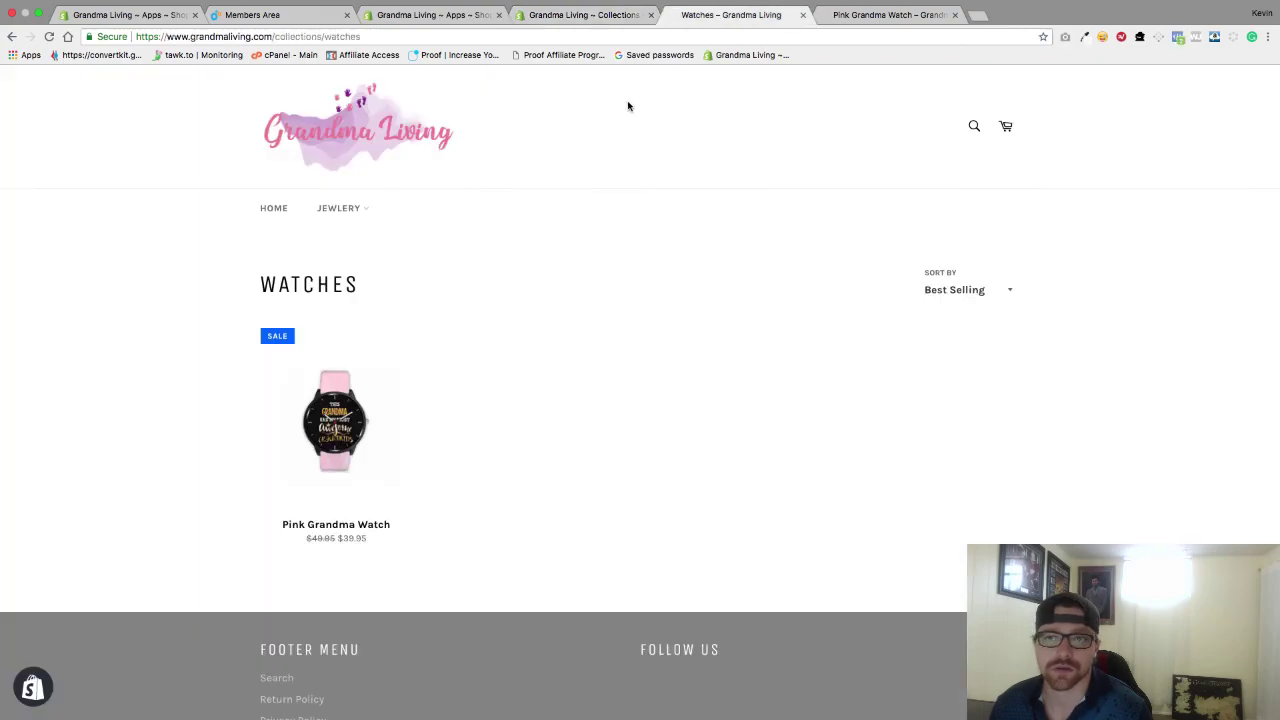
pyautogui.scroll(-3, 440, 251)
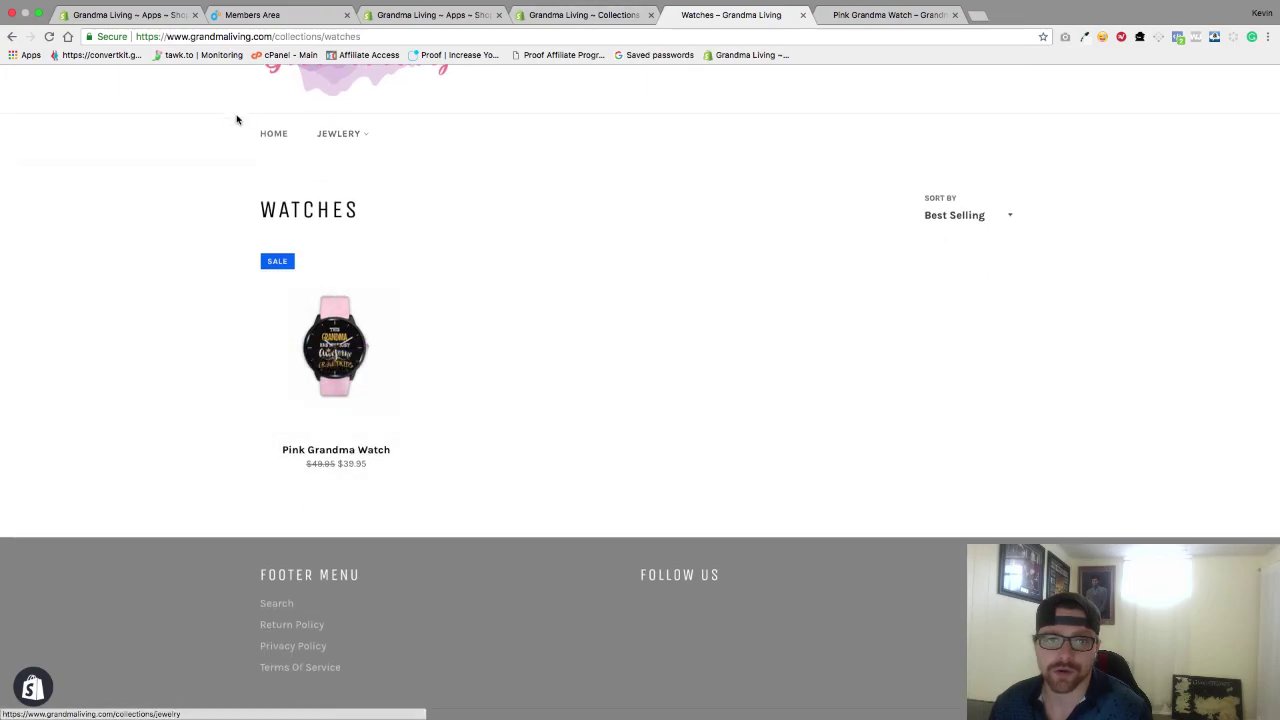
pyautogui.click(270, 135)
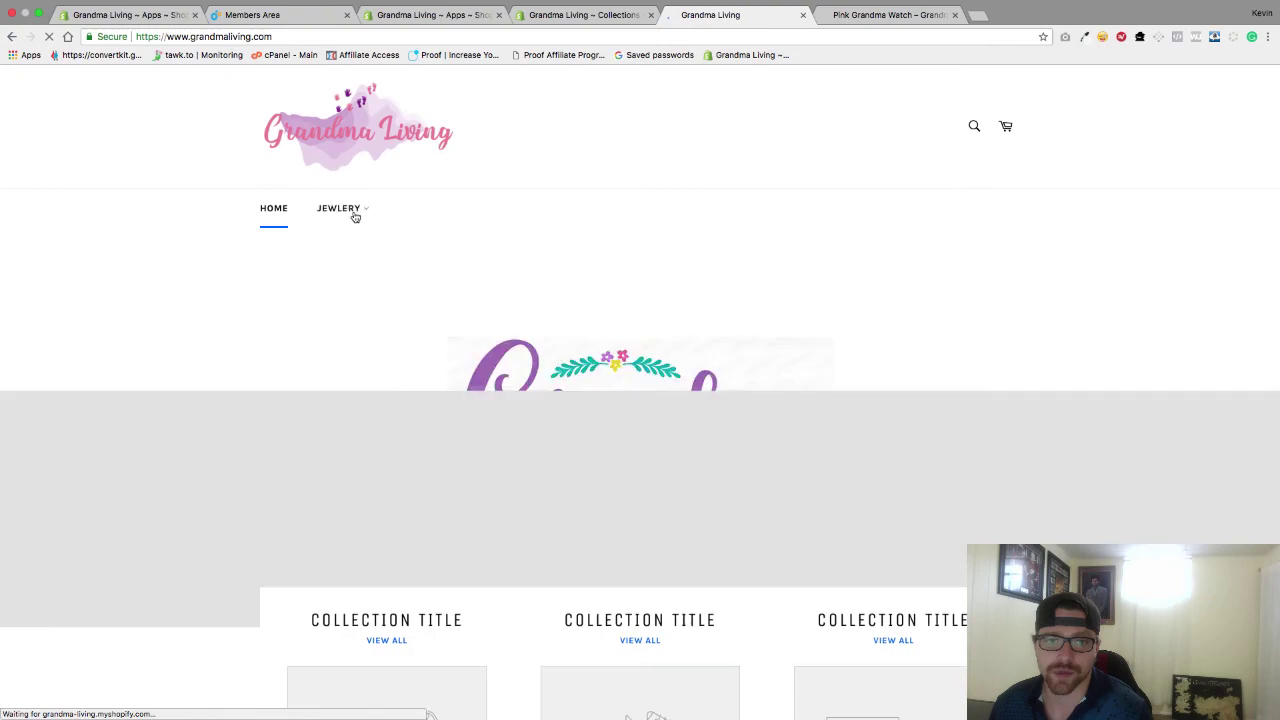
pyautogui.click(352, 210)
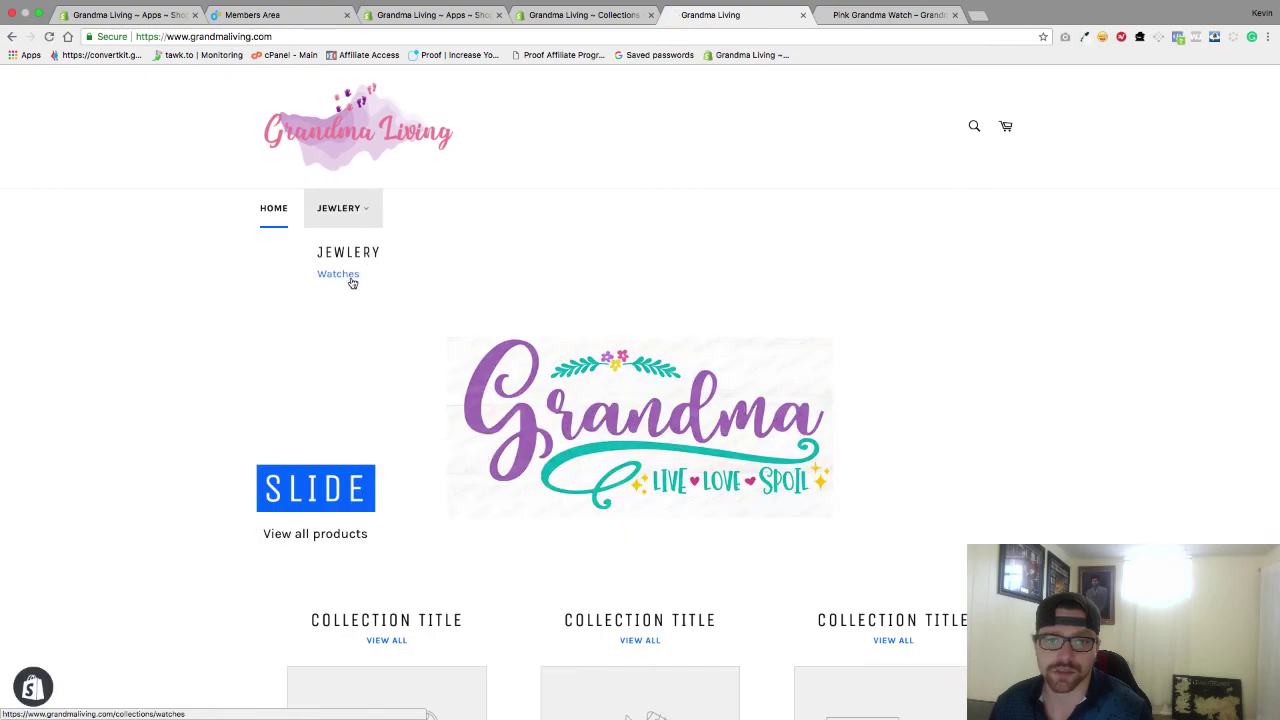
pyautogui.click(350, 281)
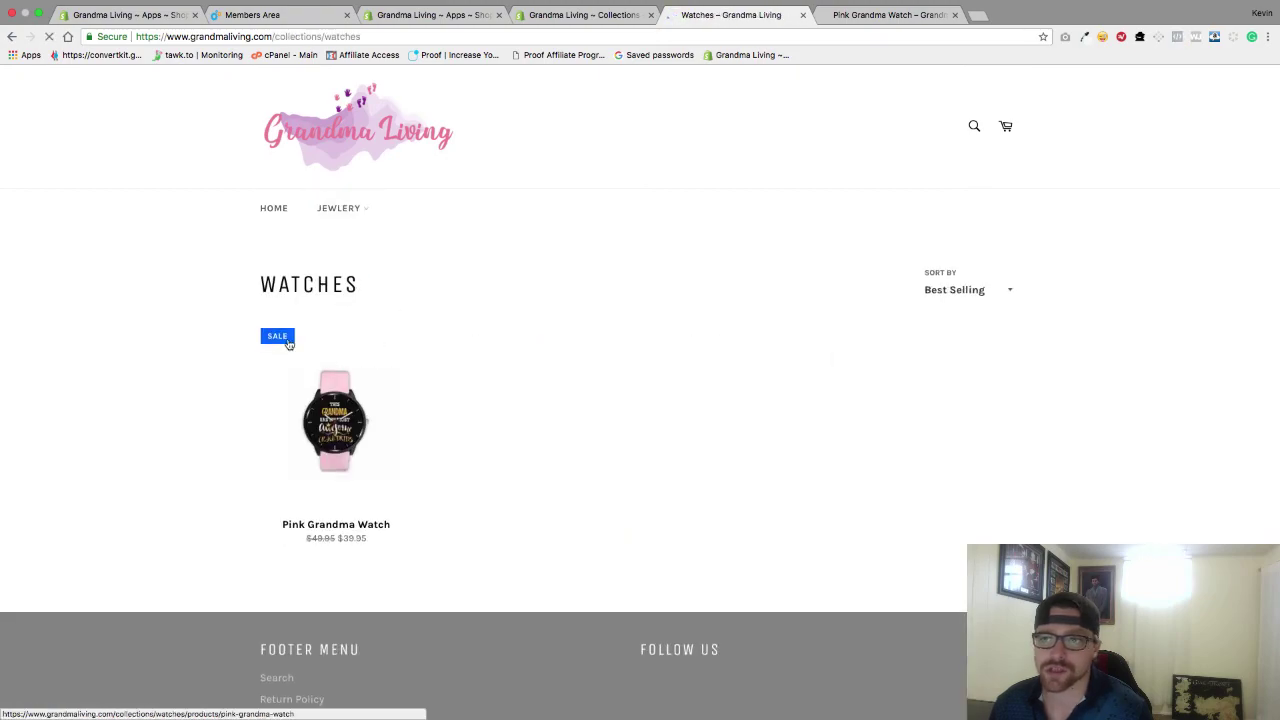
pyautogui.scroll(-1, 520, 540)
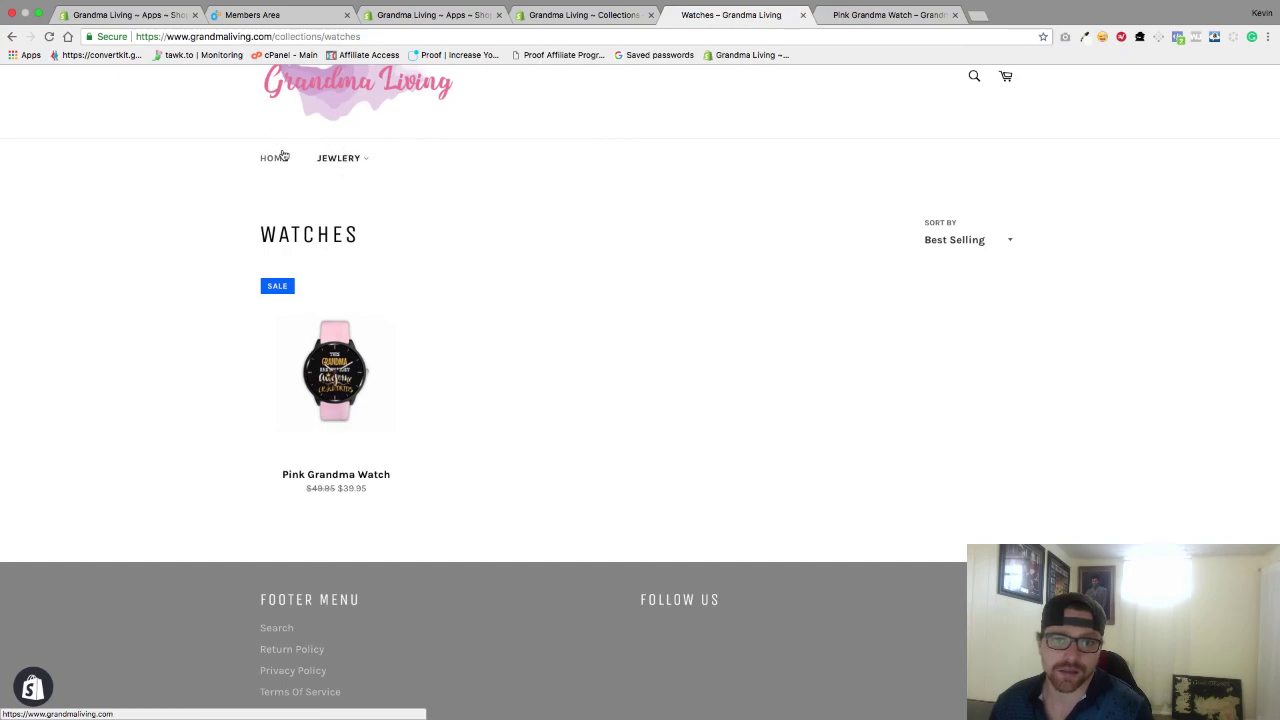
pyautogui.click(366, 162)
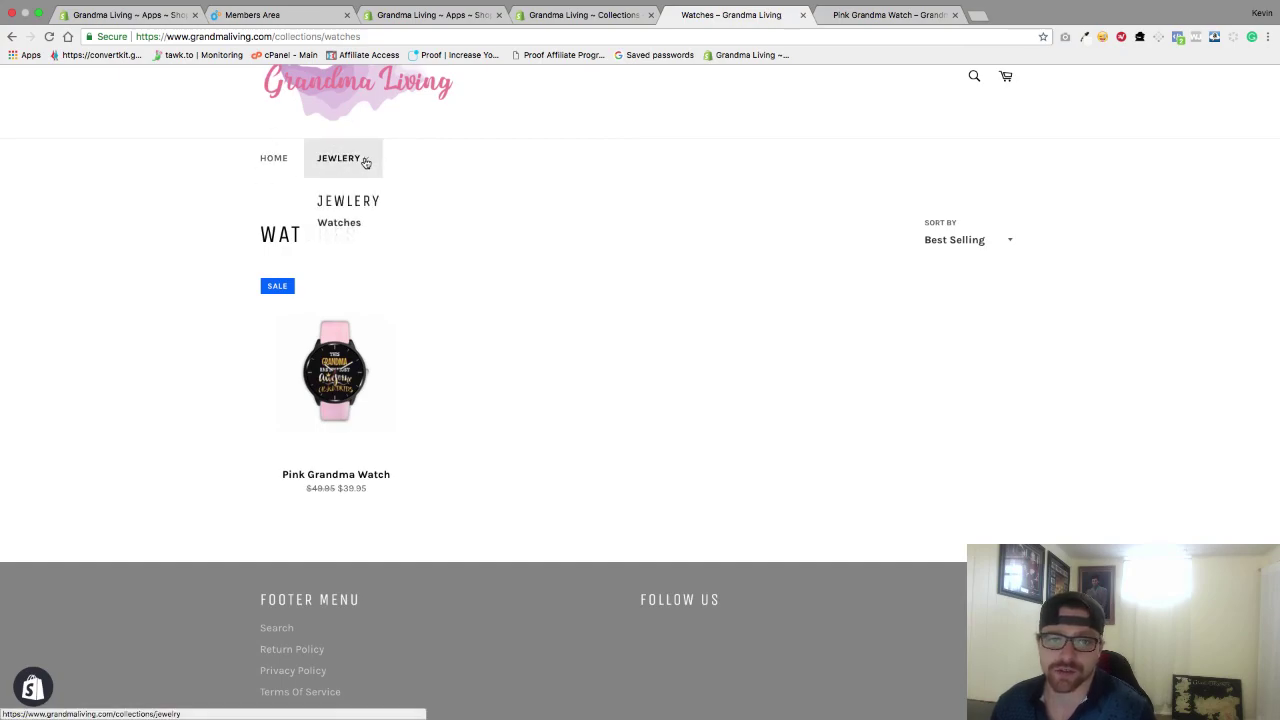
pyautogui.click(339, 226)
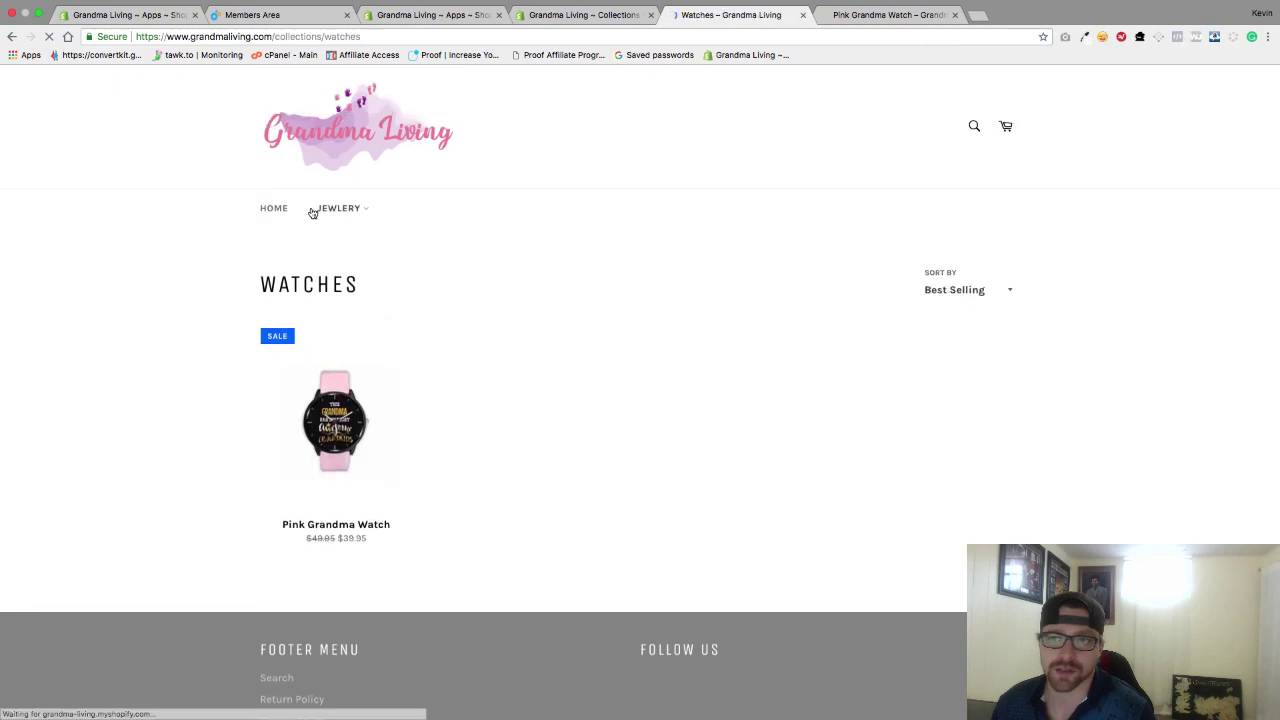